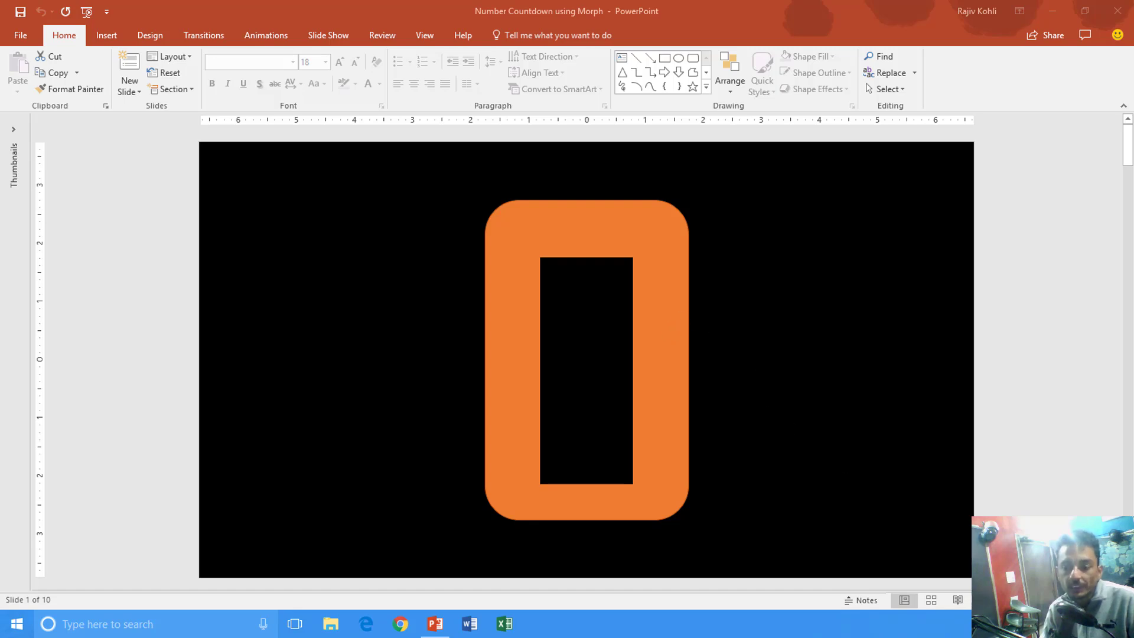
Play the 'Number Countdown using Morph' deck as a slide show, then return to editing view.
{"action": "key", "text": "alt+Tab"}
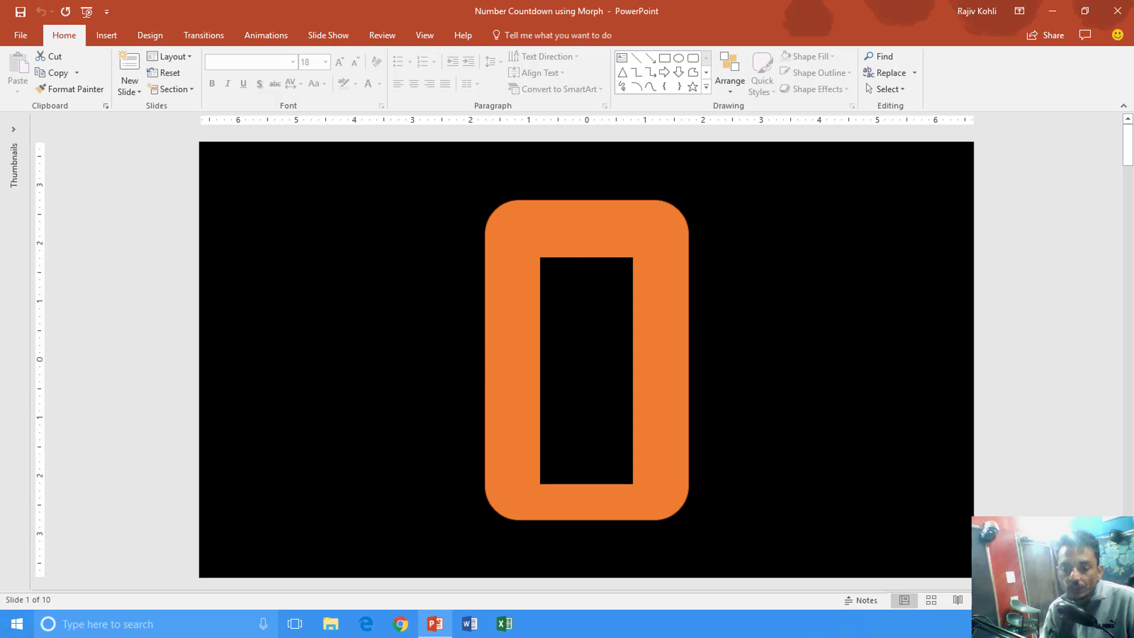
{"action": "key", "text": "F5"}
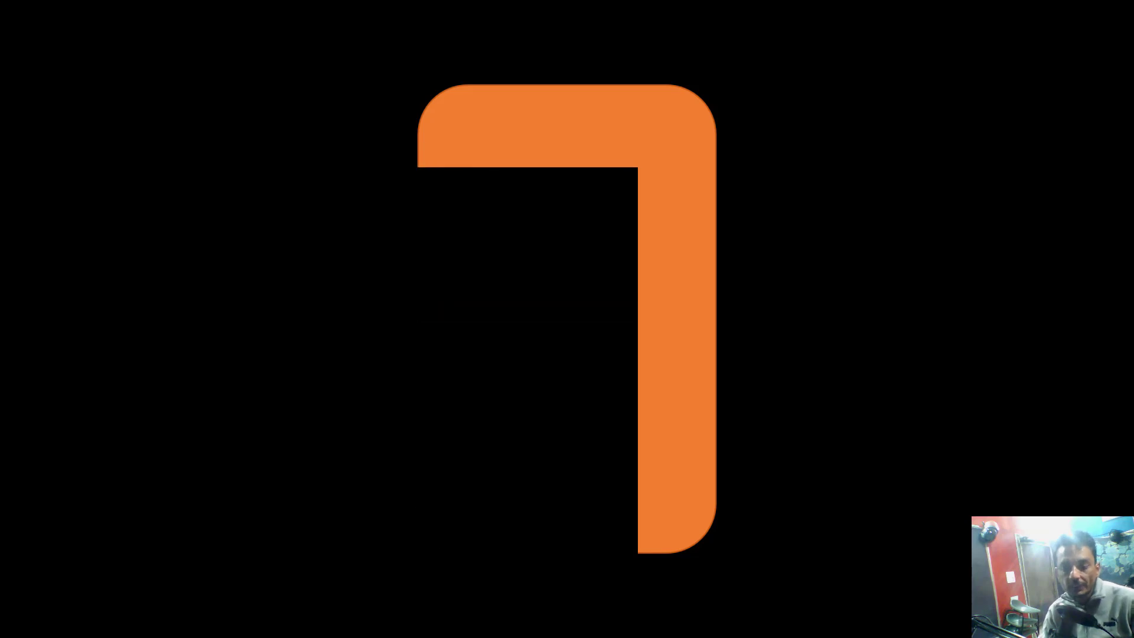
{"action": "key", "text": "Escape"}
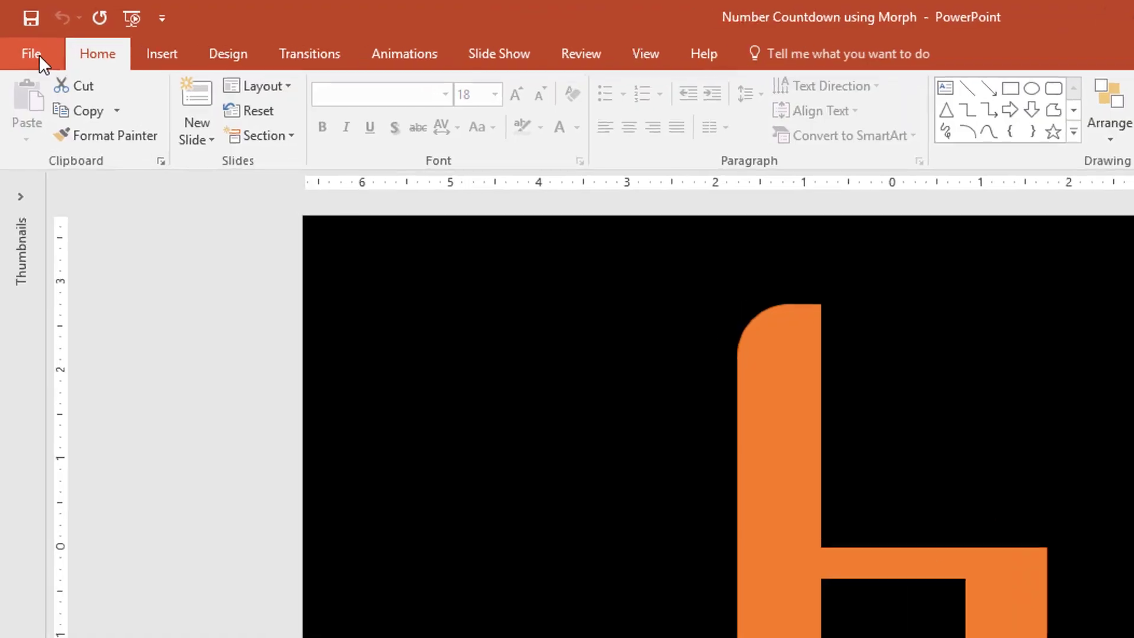
Create a new blank presentation, Presentation2.
{"action": "left_click", "coordinate": [22, 35]}
{"action": "left_click", "coordinate": [42, 176]}
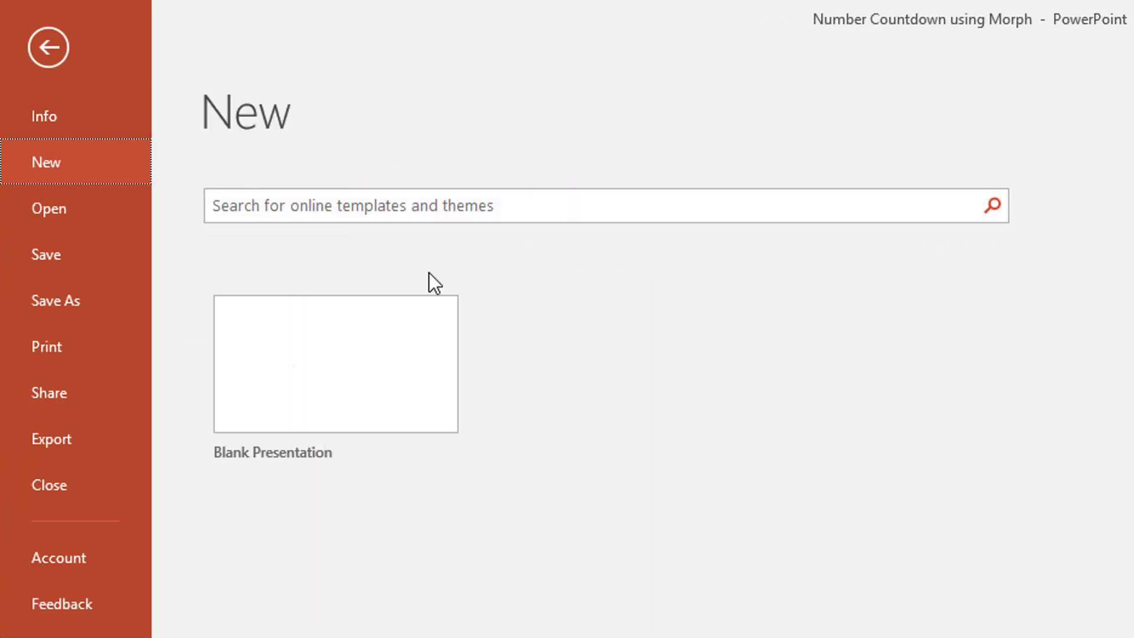
{"action": "left_click", "coordinate": [364, 344]}
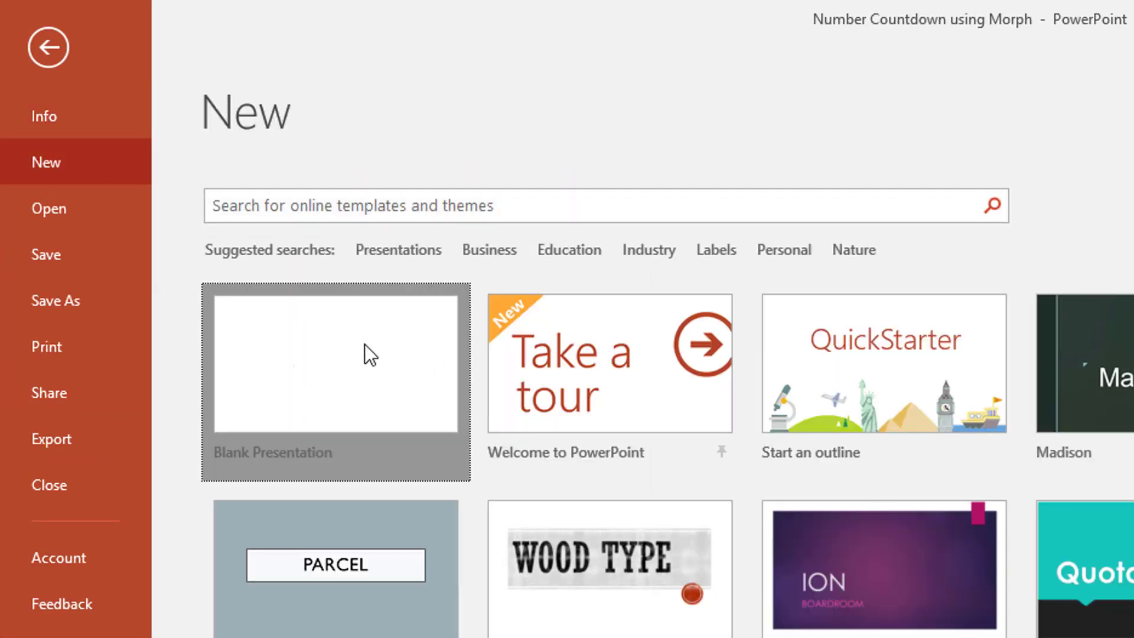
{"action": "key", "text": "Escape"}
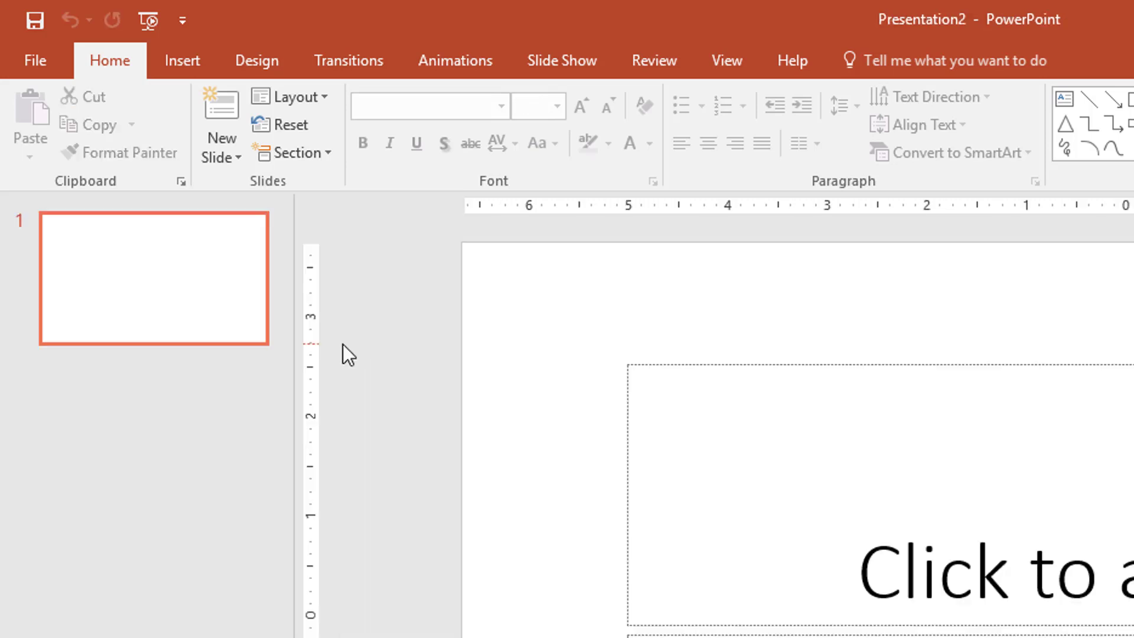
Collapse the thumbnail pane and switch the slide to the Blank layout.
{"action": "left_click_drag", "start_coordinate": [295, 342], "coordinate": [8, 340]}
{"action": "left_click", "coordinate": [296, 100]}
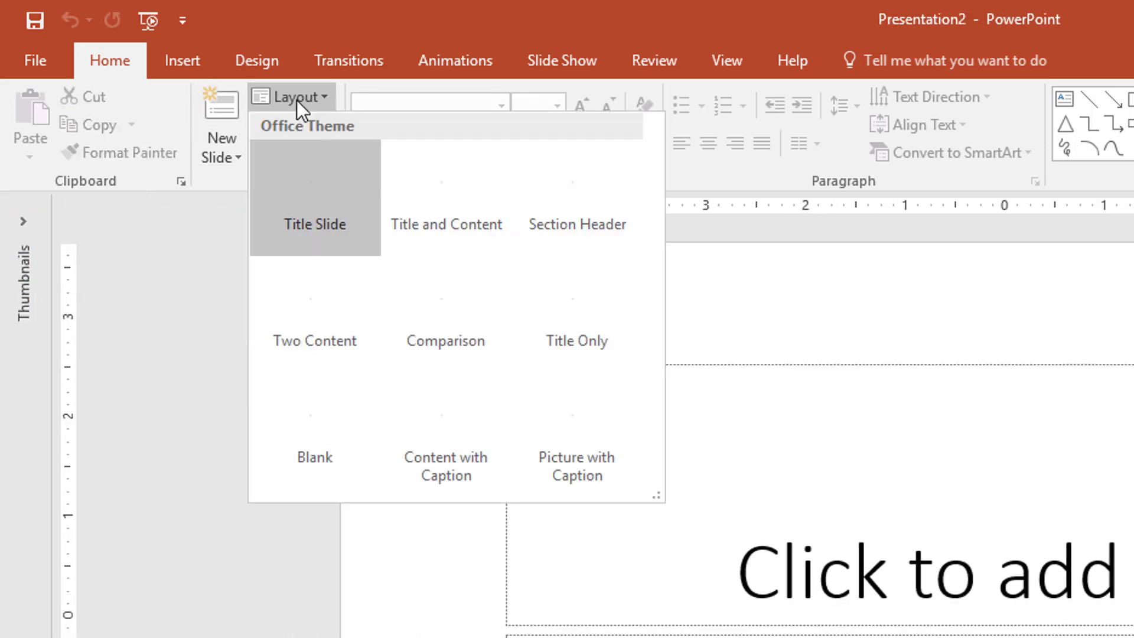
{"action": "left_click", "coordinate": [281, 390]}
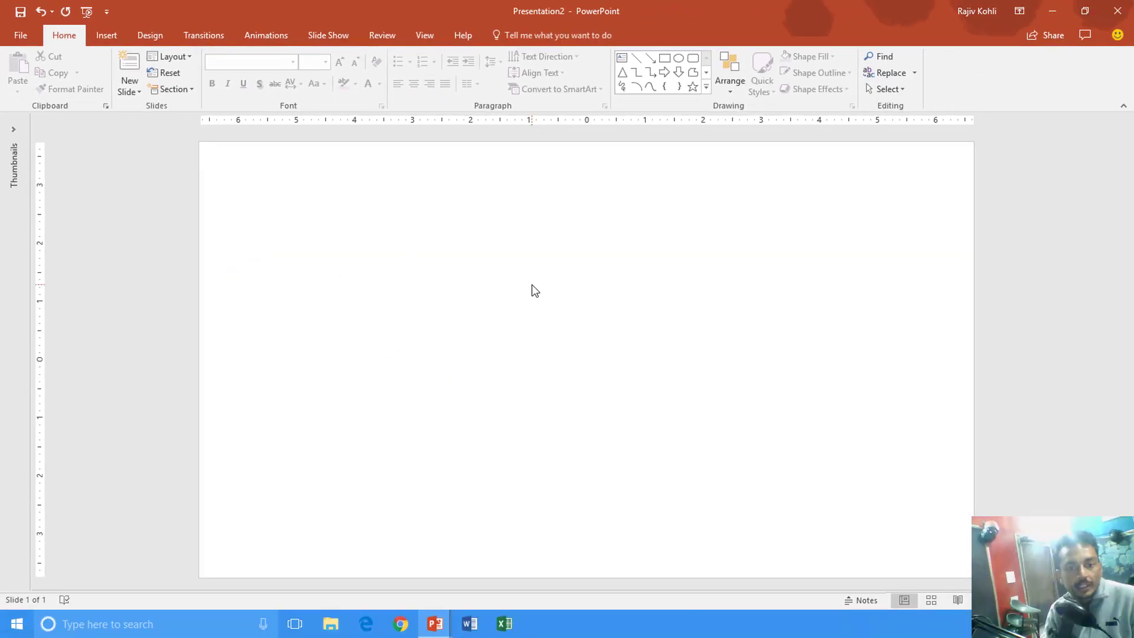
Draw a tall rounded rectangle on the blank slide.
{"action": "left_click", "coordinate": [135, 42]}
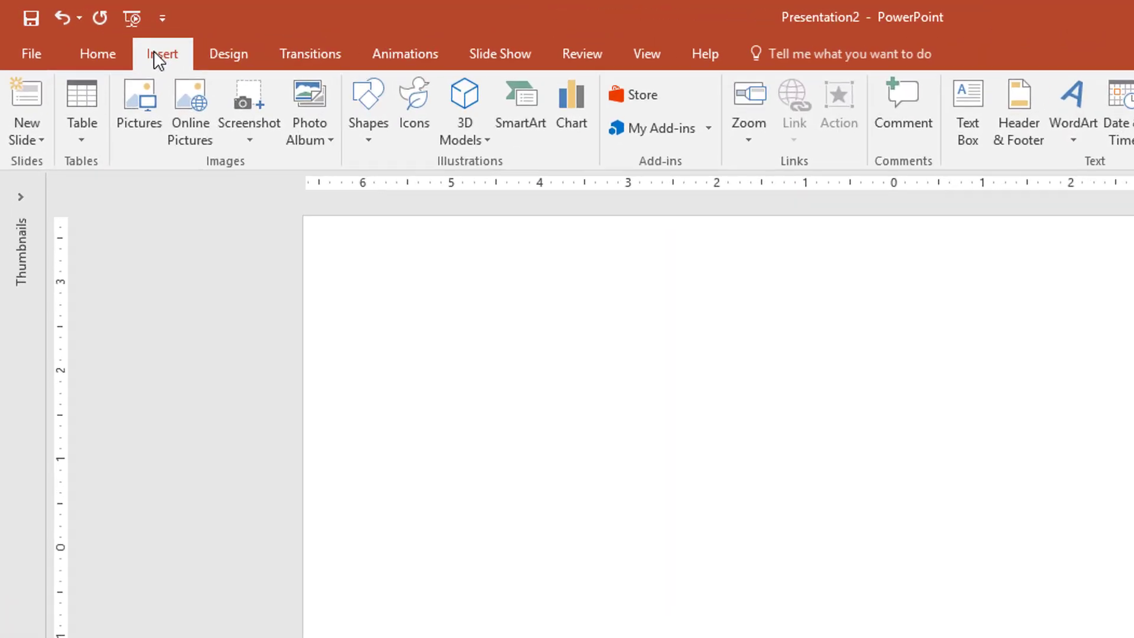
{"action": "left_click", "coordinate": [360, 108]}
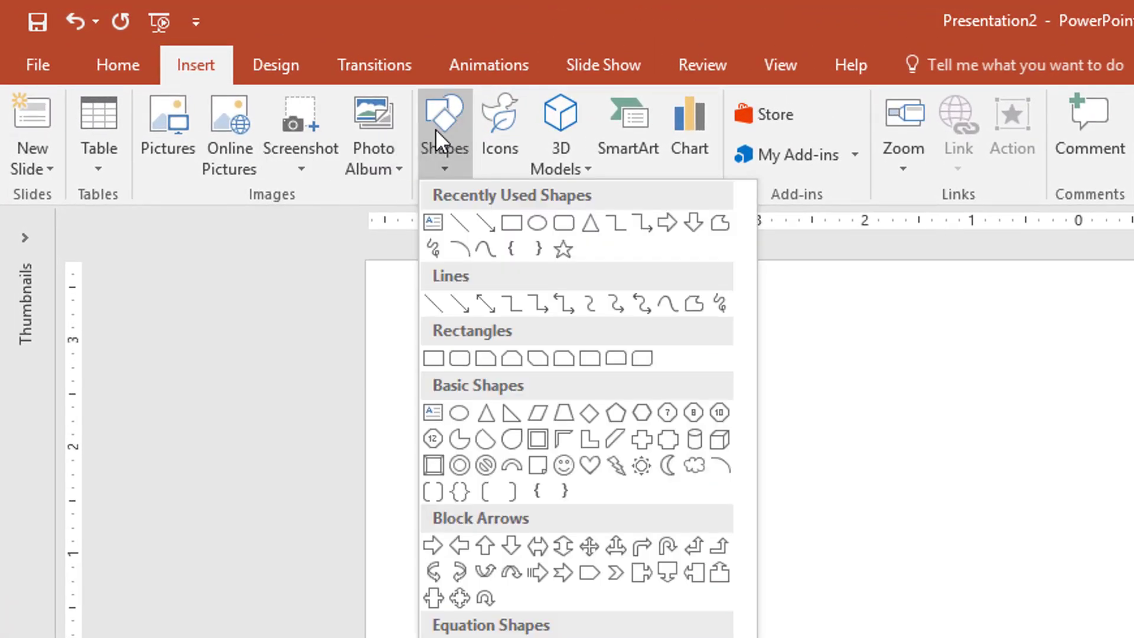
{"action": "left_click", "coordinate": [563, 223]}
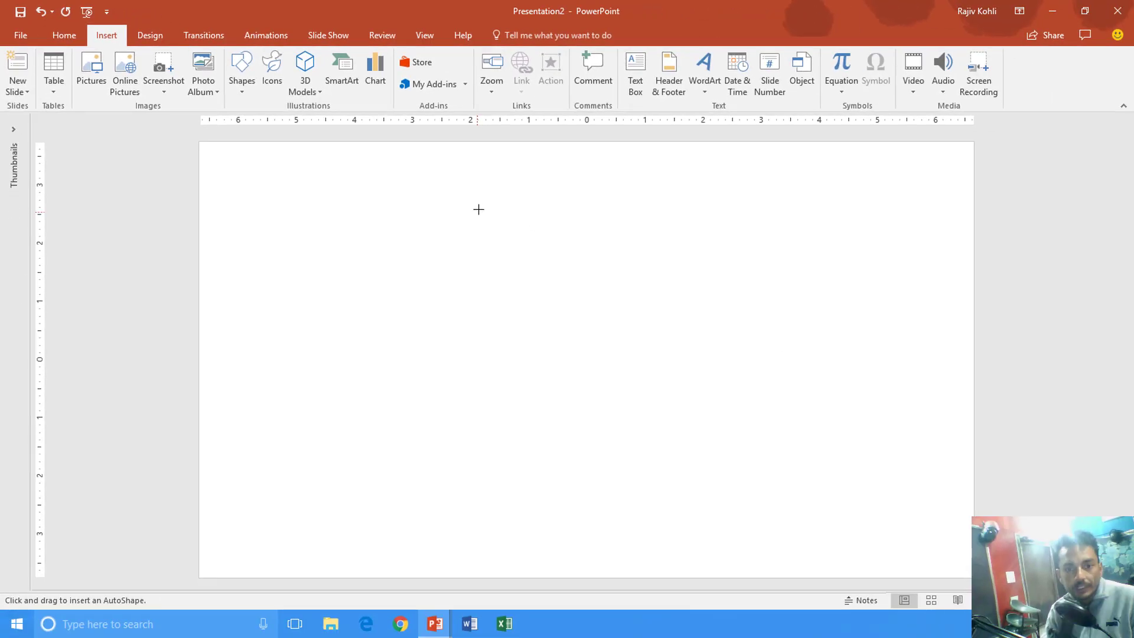
{"action": "left_click_drag", "start_coordinate": [480, 208], "coordinate": [505, 371]}
{"action": "left_click_drag", "start_coordinate": [660, 511], "coordinate": [660, 512]}
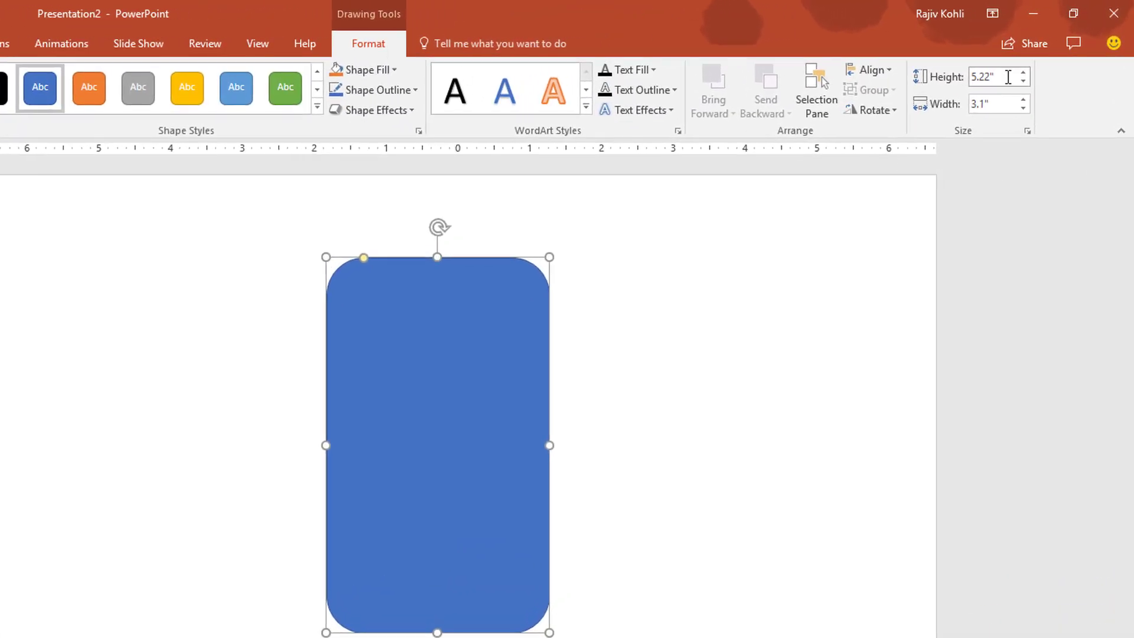
Resize the rounded rectangle to 6" high by 3.5" wide.
{"action": "left_click_drag", "start_coordinate": [993, 73], "coordinate": [950, 75]}
{"action": "type", "text": "6"}
{"action": "key", "text": "Return"}
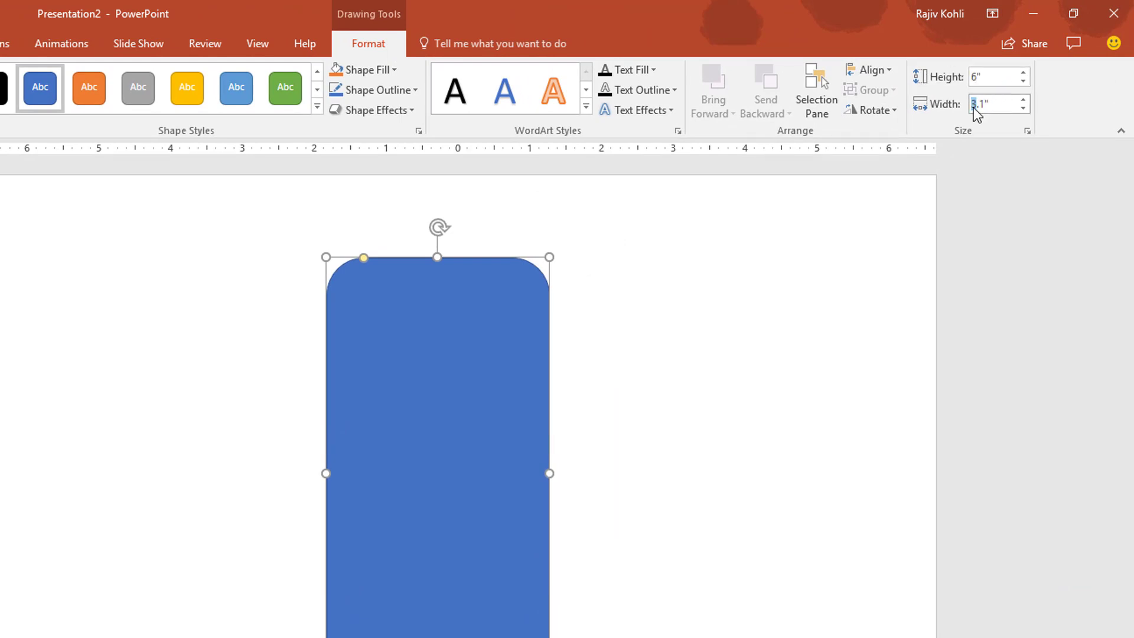
{"action": "left_click_drag", "start_coordinate": [992, 105], "coordinate": [925, 110]}
{"action": "key", "text": "Return"}
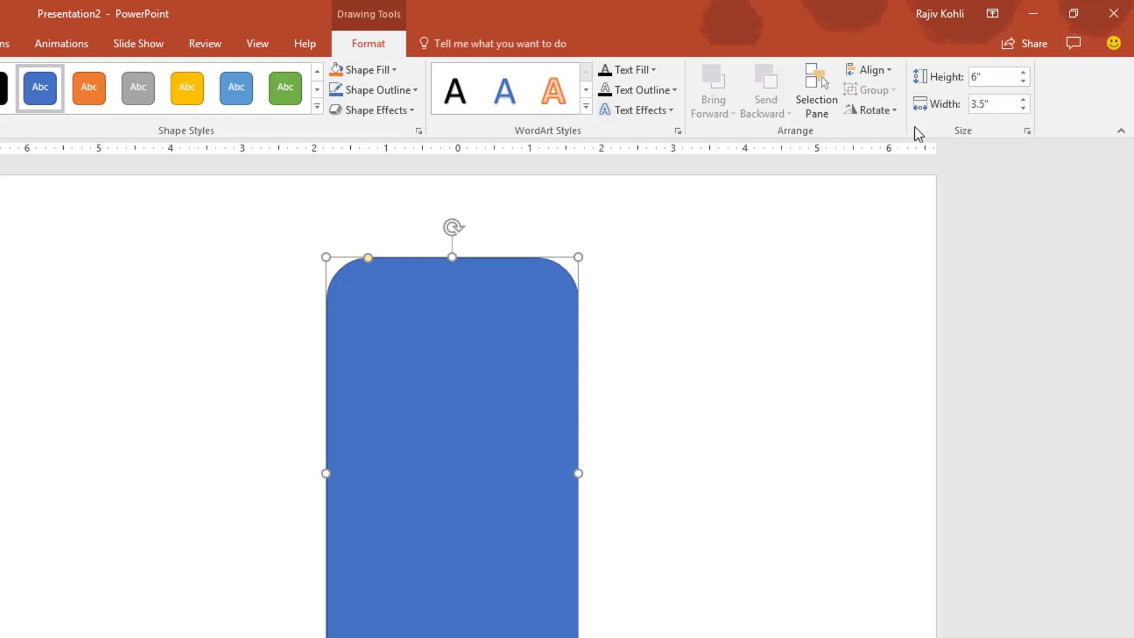
Centre the rounded rectangle horizontally and vertically on the slide.
{"action": "left_click", "coordinate": [874, 70]}
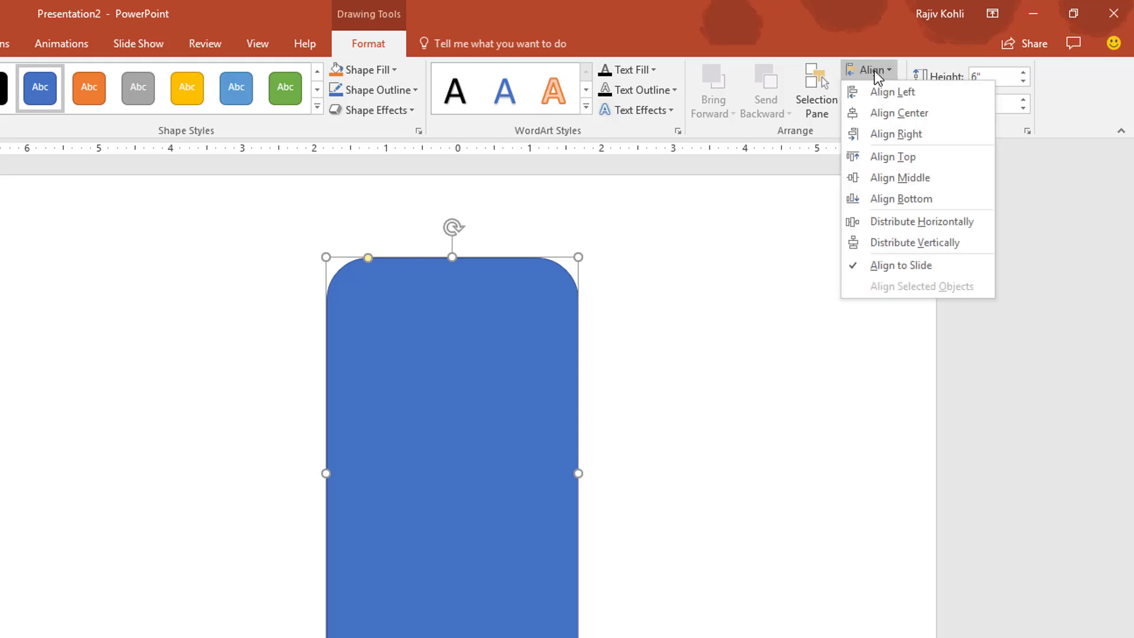
{"action": "left_click", "coordinate": [877, 112]}
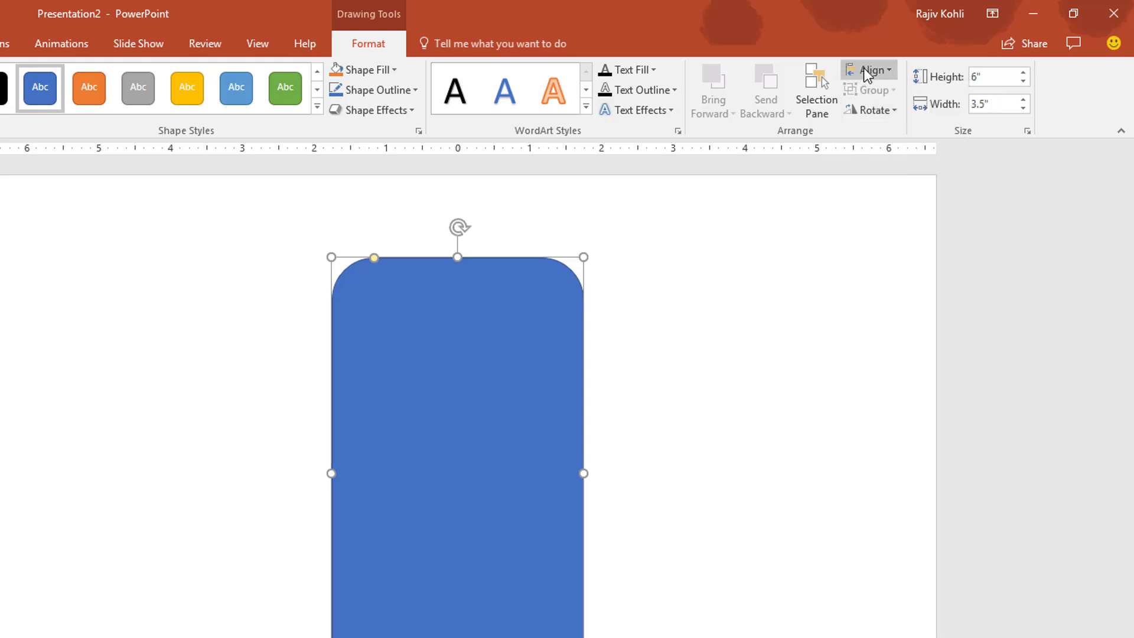
{"action": "left_click", "coordinate": [865, 70]}
{"action": "left_click", "coordinate": [880, 178]}
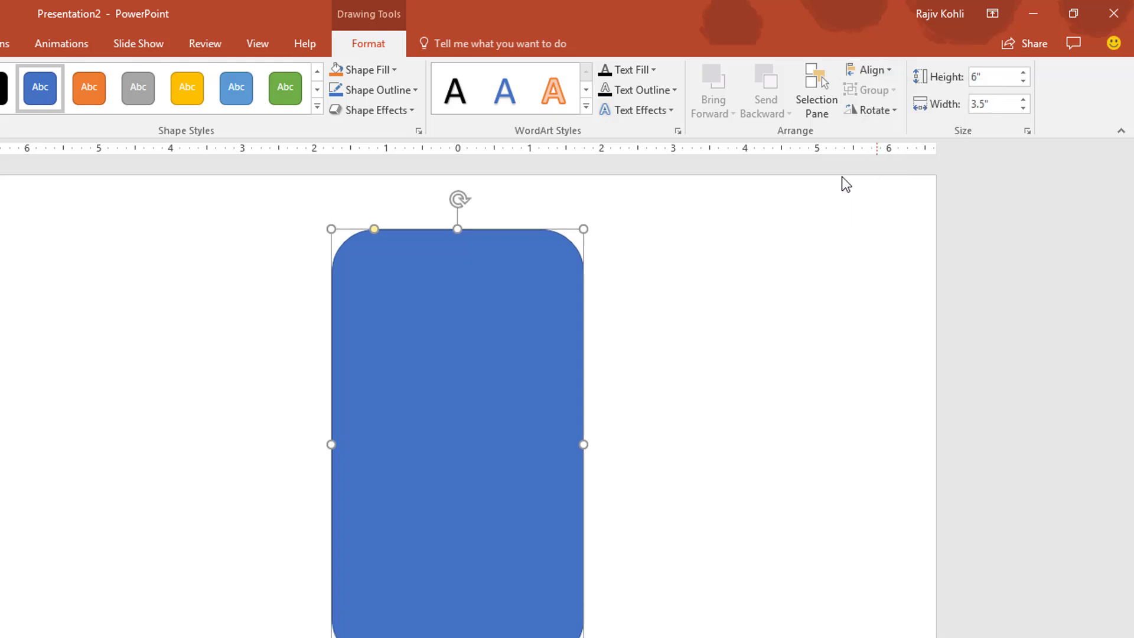
Fill the rounded rectangle solid orange and remove its outline.
{"action": "left_click", "coordinate": [388, 70]}
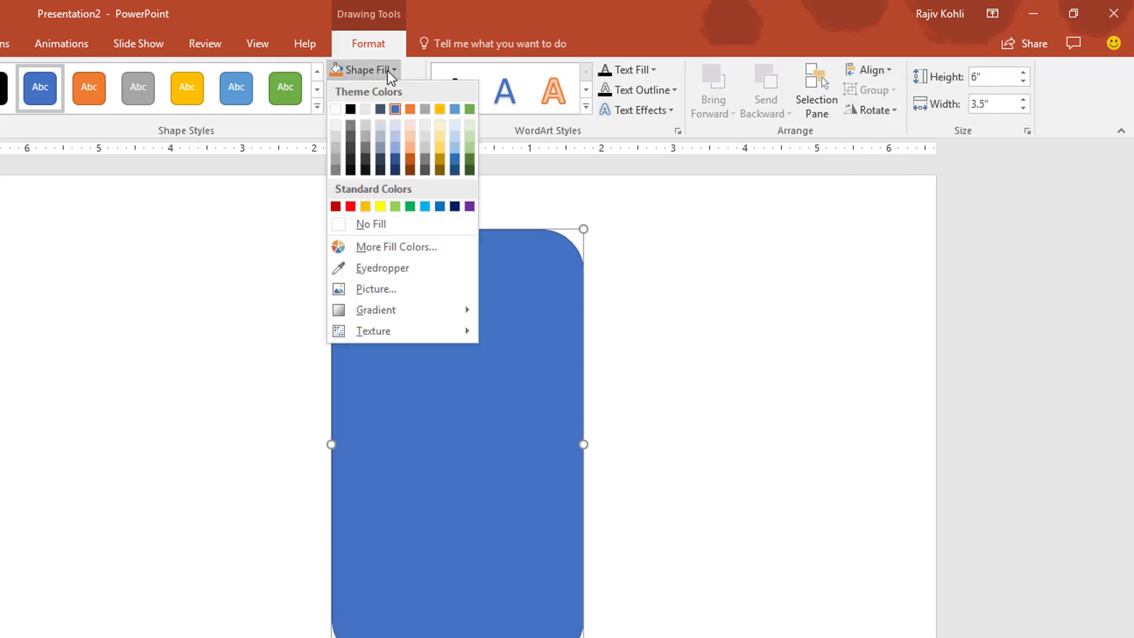
{"action": "left_click", "coordinate": [409, 109]}
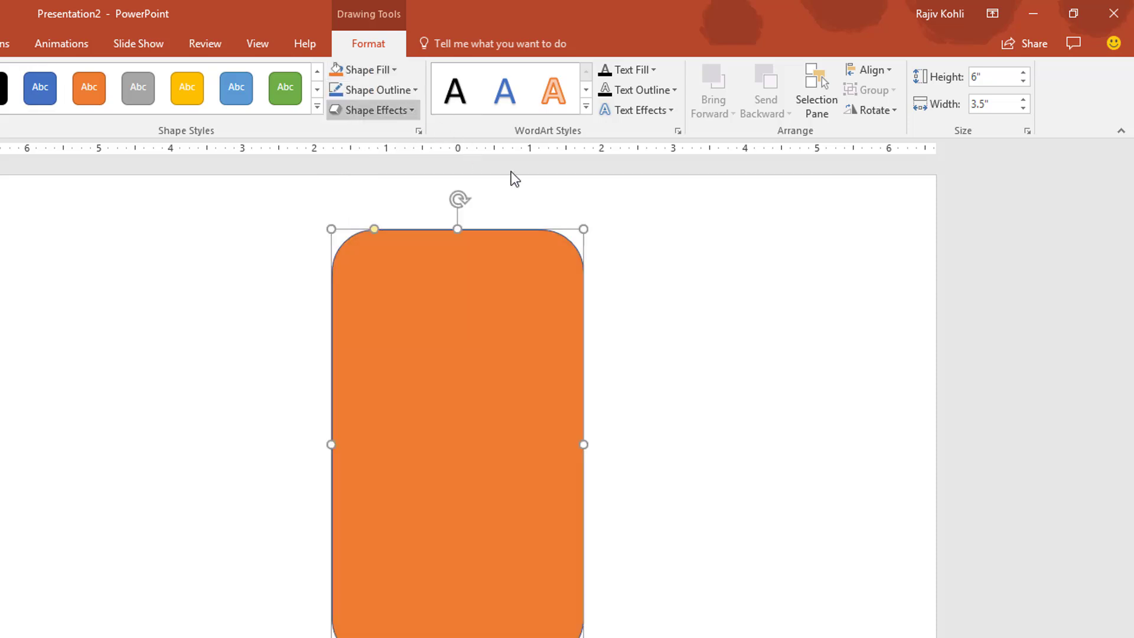
{"action": "left_click", "coordinate": [393, 91]}
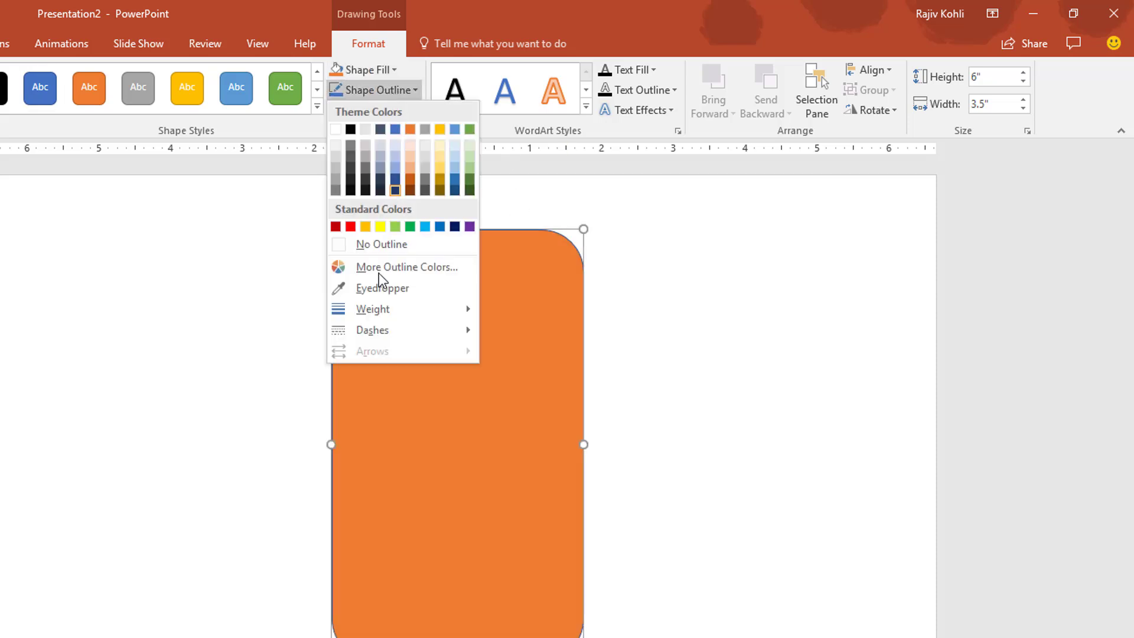
{"action": "left_click", "coordinate": [388, 253]}
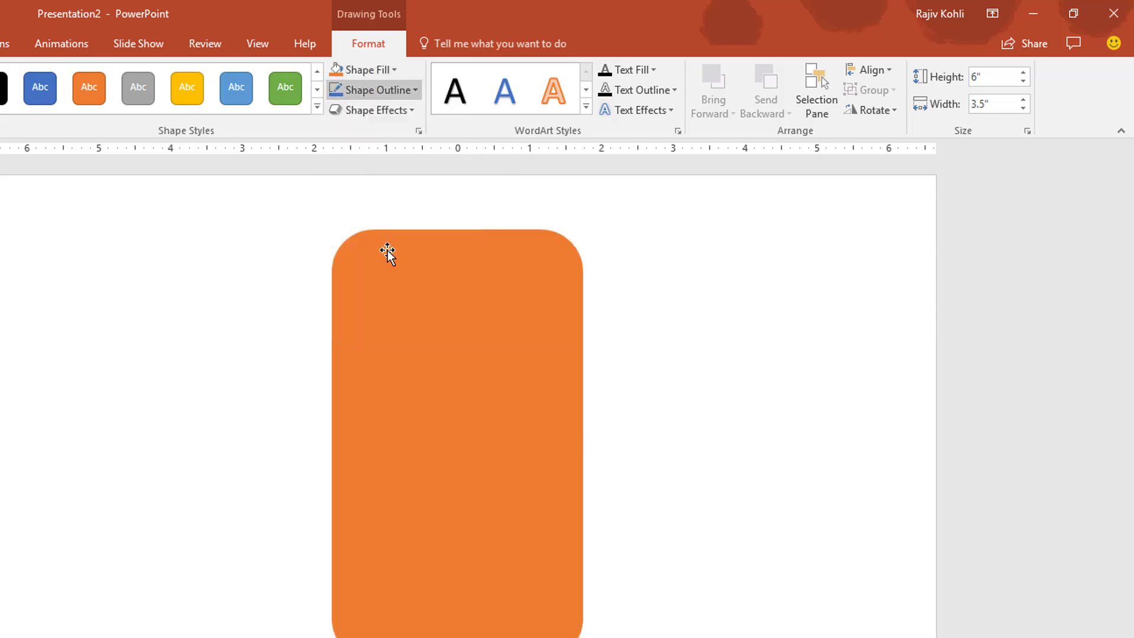
Set the slide background to solid black behind the orange rounded rectangle.
{"action": "right_click", "coordinate": [719, 232]}
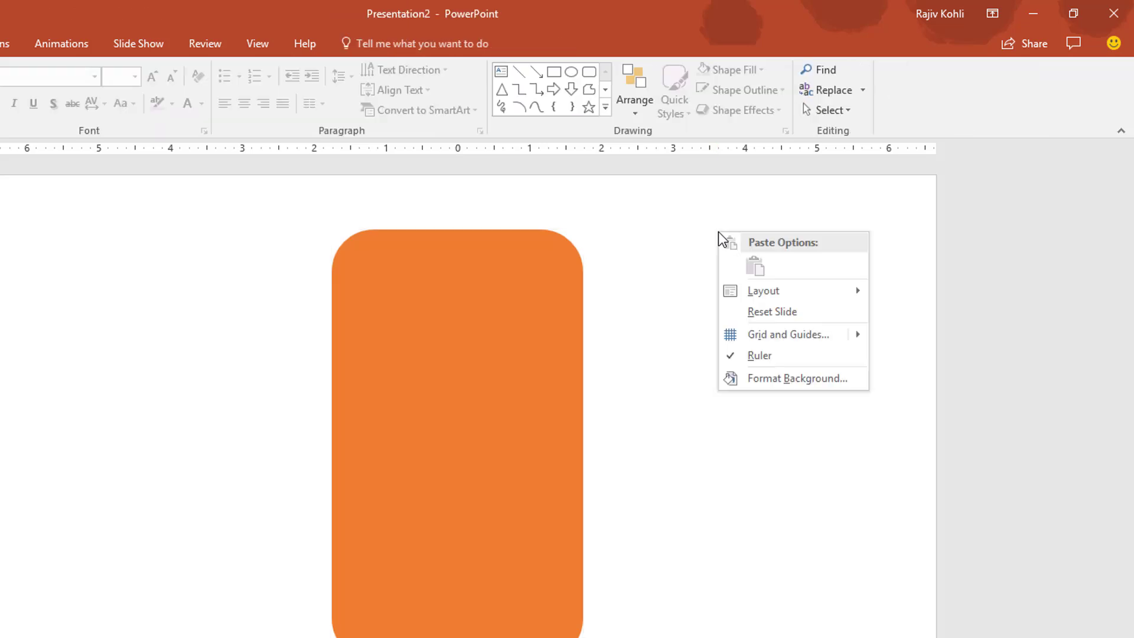
{"action": "left_click", "coordinate": [775, 381]}
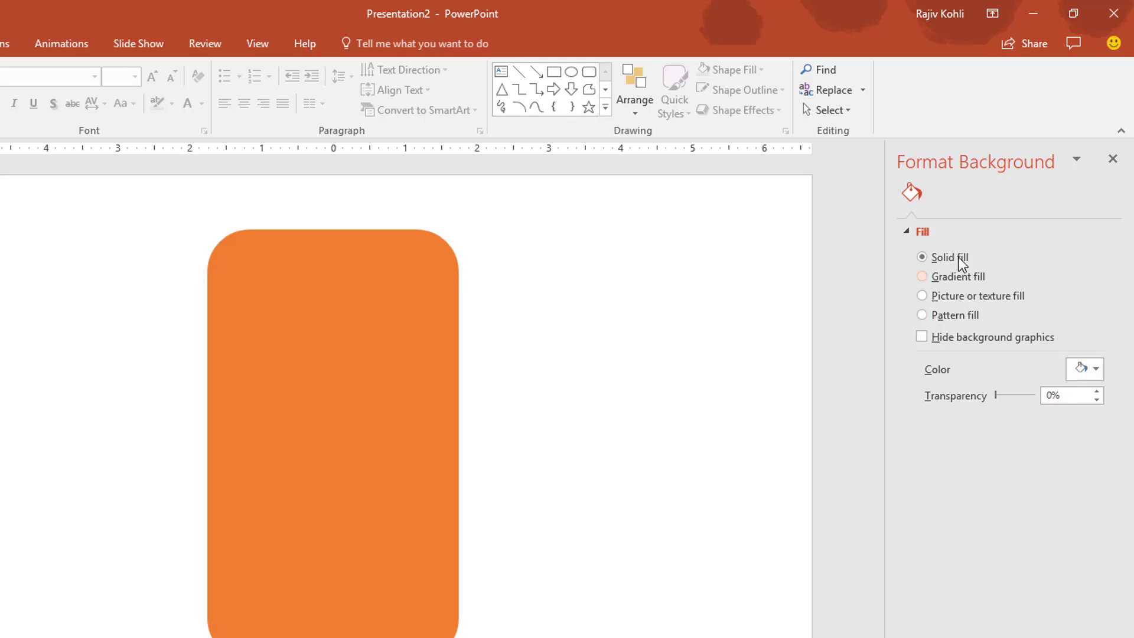
{"action": "left_click", "coordinate": [1090, 369]}
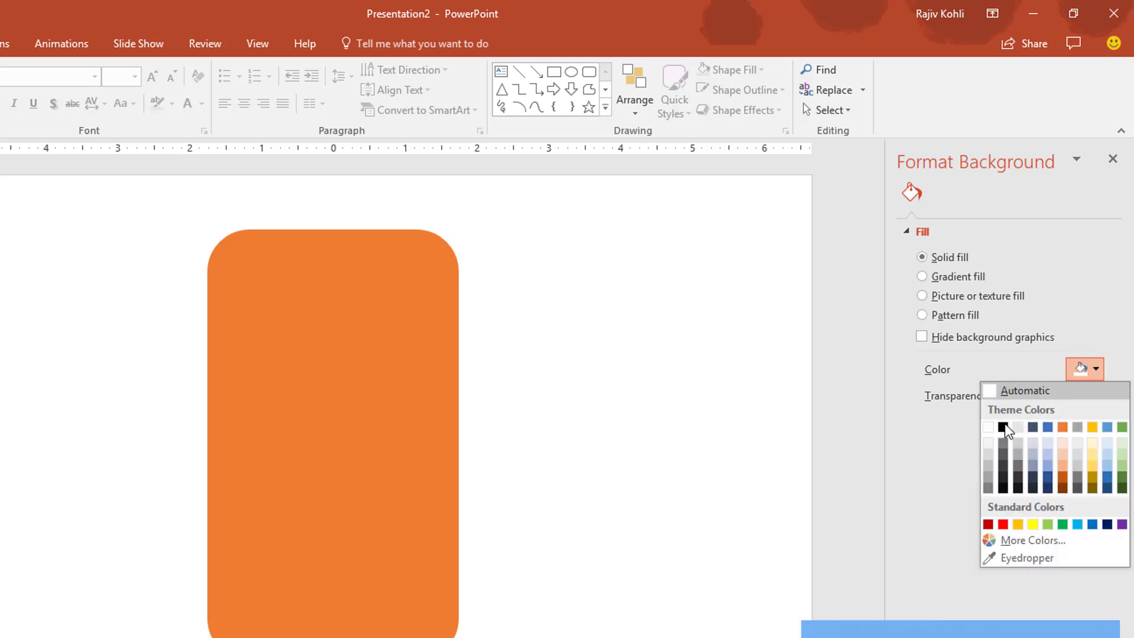
{"action": "left_click", "coordinate": [1004, 426]}
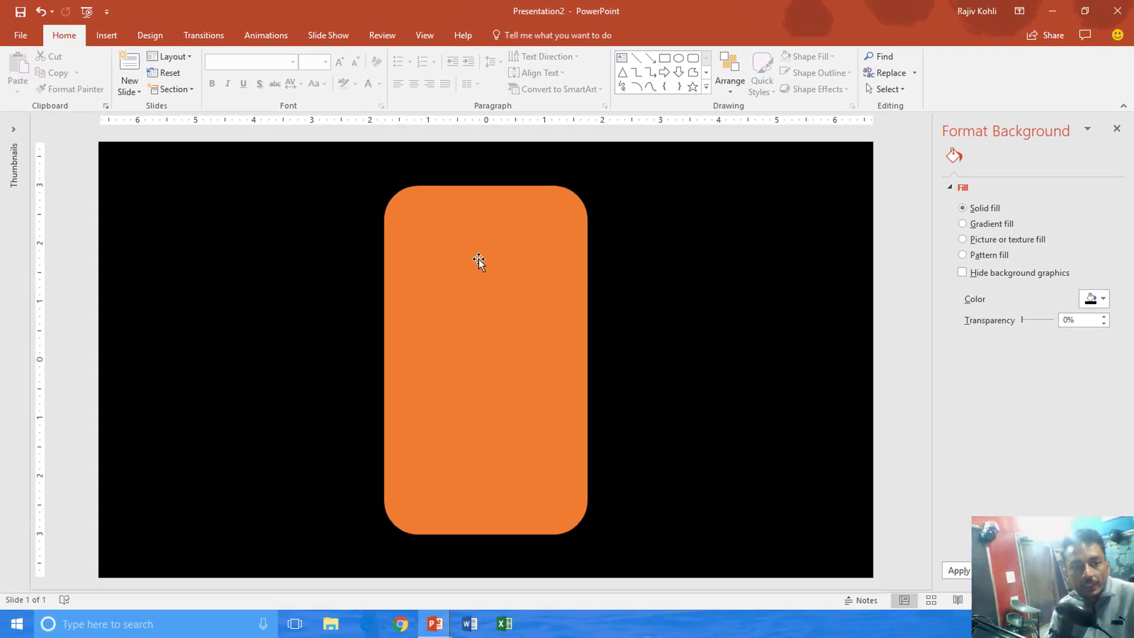
{"action": "left_click", "coordinate": [464, 265]}
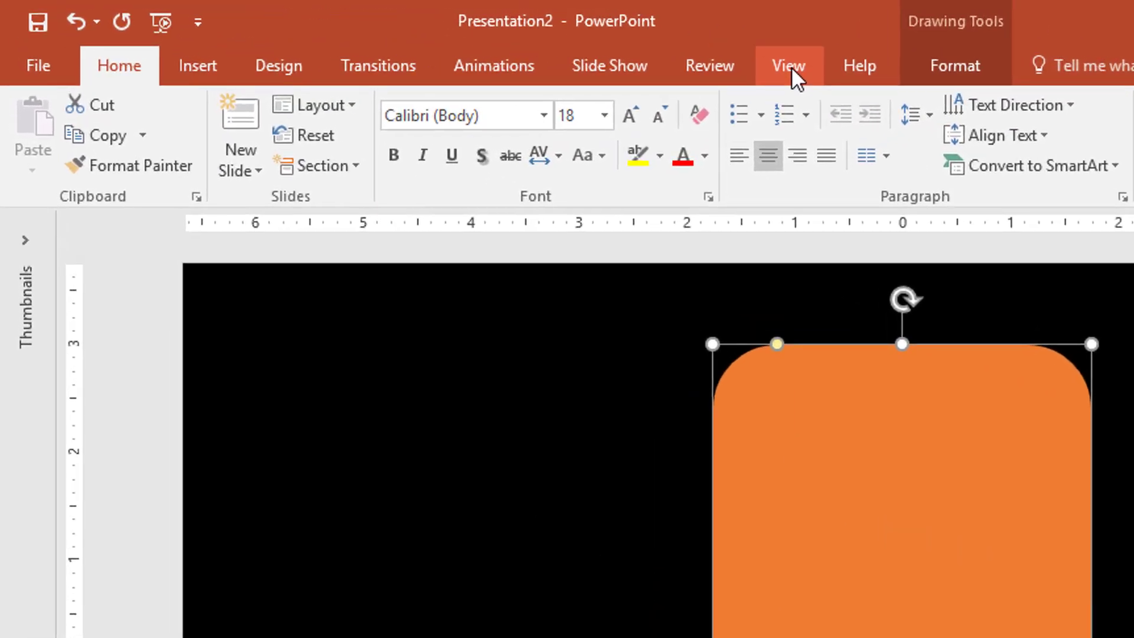
Turn on the slide guides, toggling the rulers off and back on.
{"action": "left_click", "coordinate": [793, 70]}
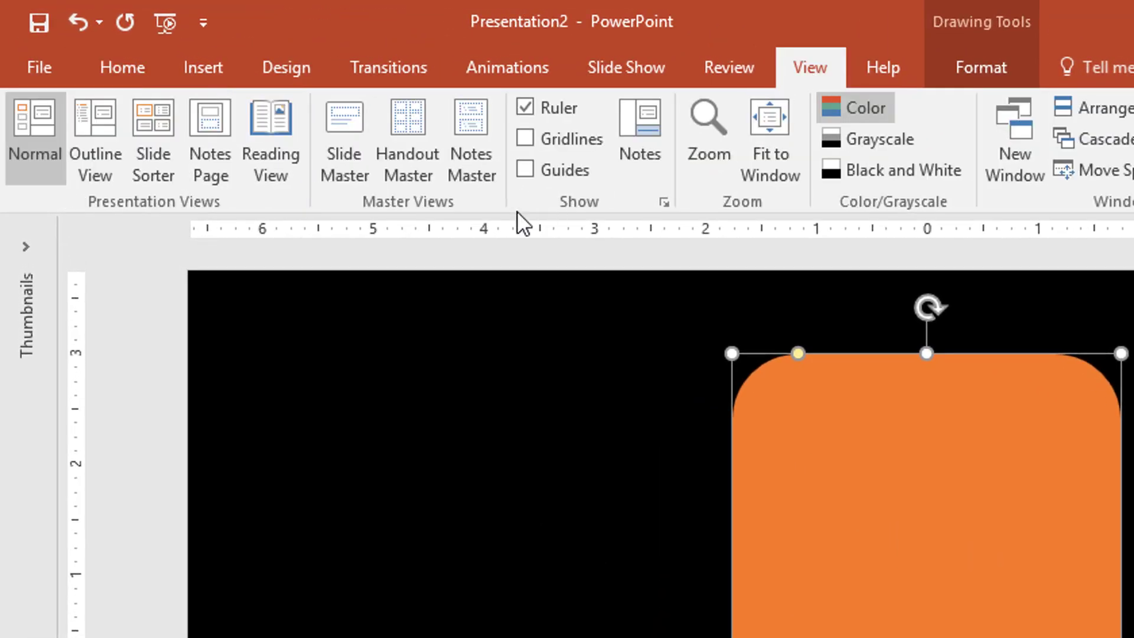
{"action": "left_click", "coordinate": [548, 172]}
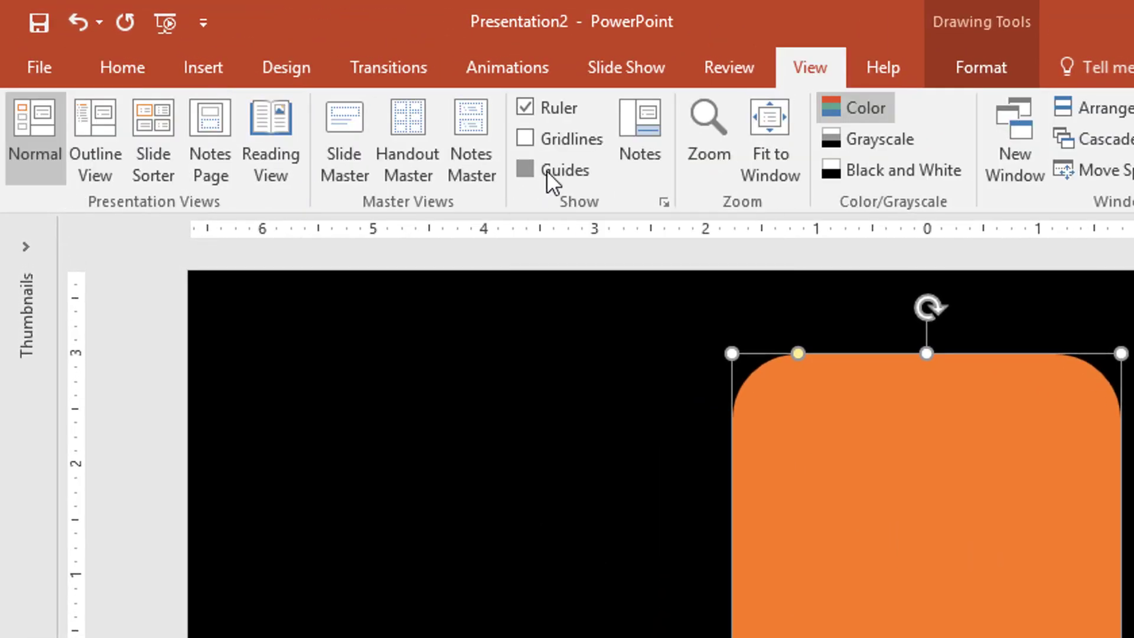
{"action": "left_click", "coordinate": [542, 108]}
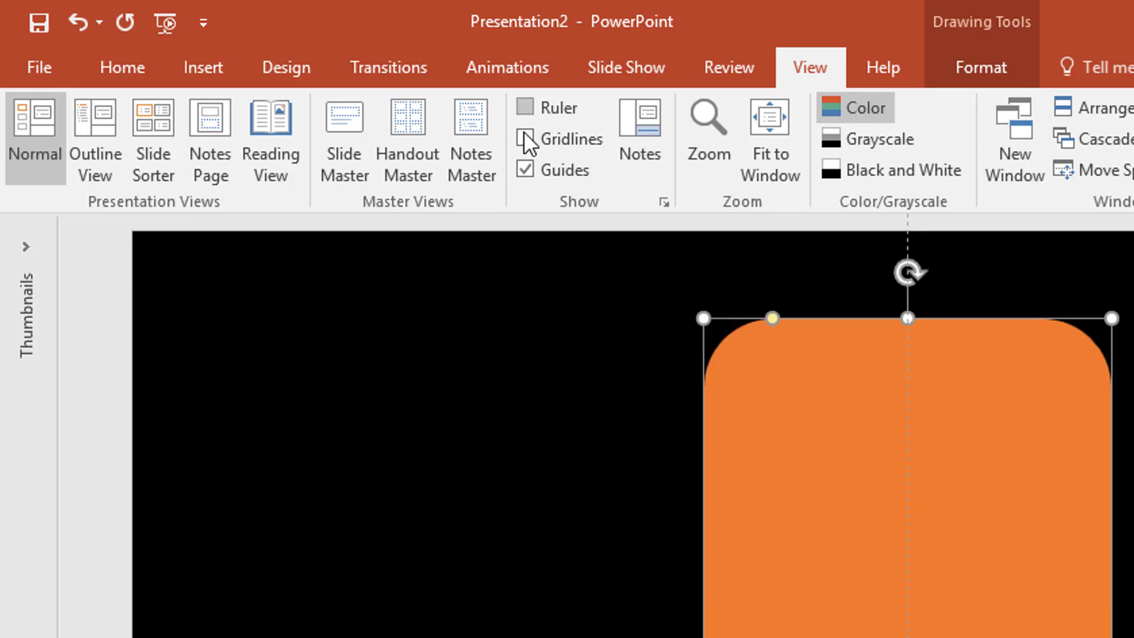
{"action": "left_click", "coordinate": [525, 115]}
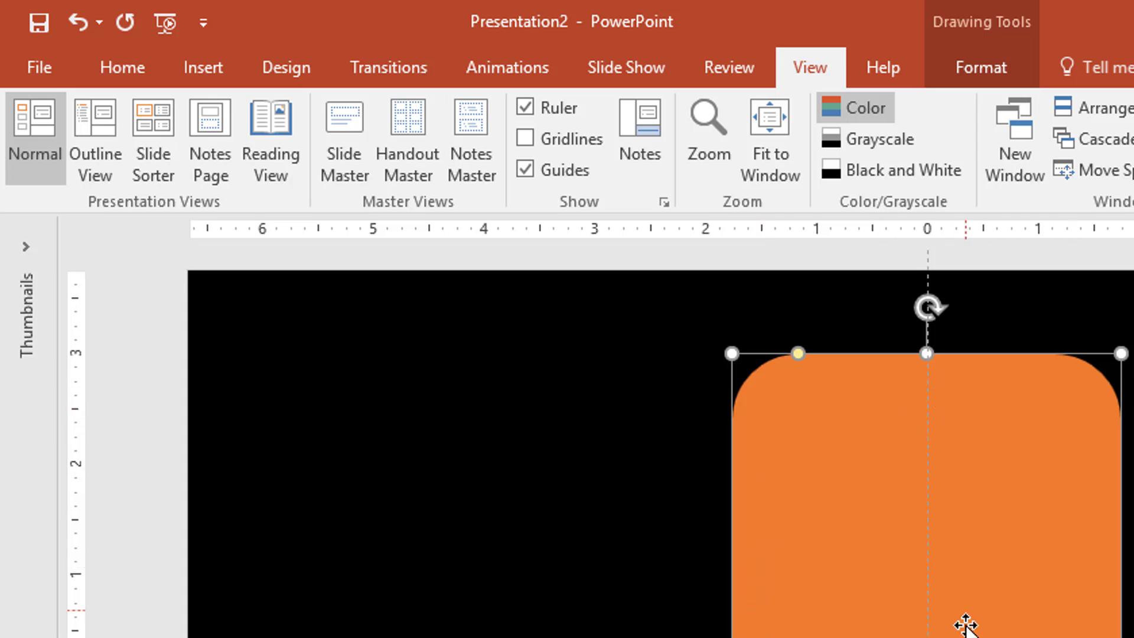
Draw a rectangle inside the orange shape and size it to a 2.5" square.
{"action": "left_click", "coordinate": [216, 72]}
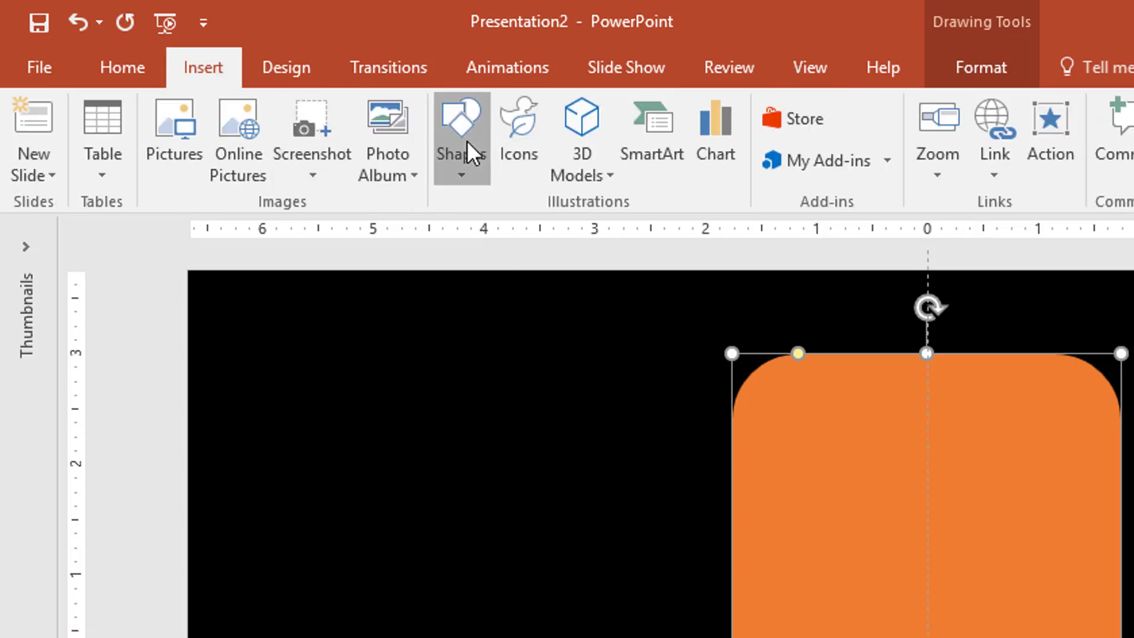
{"action": "left_click", "coordinate": [462, 176]}
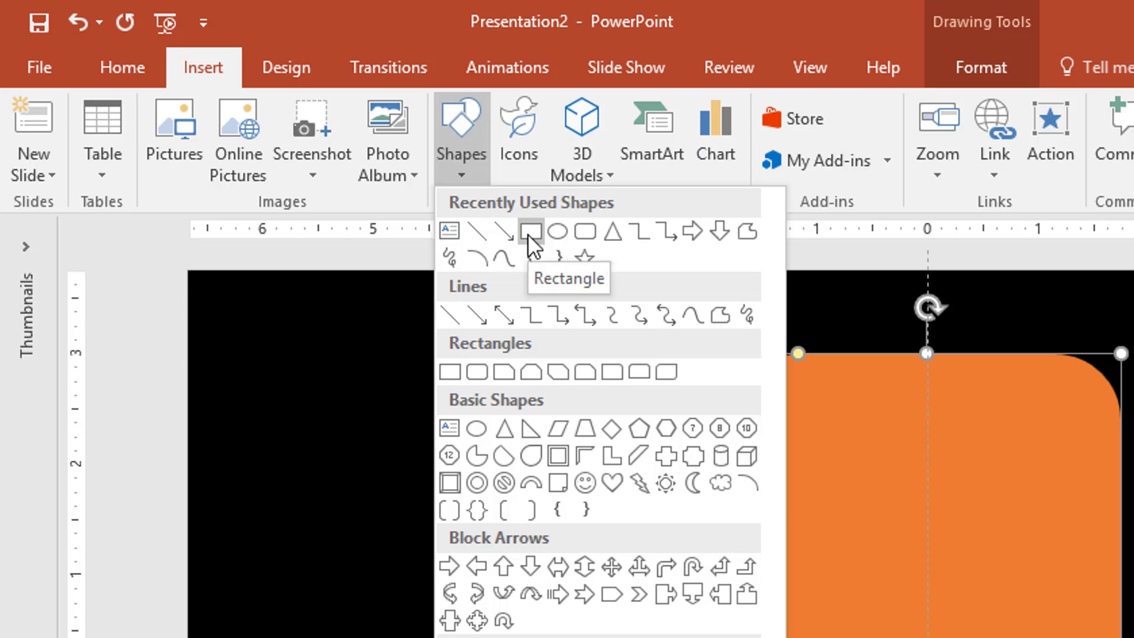
{"action": "left_click", "coordinate": [530, 233]}
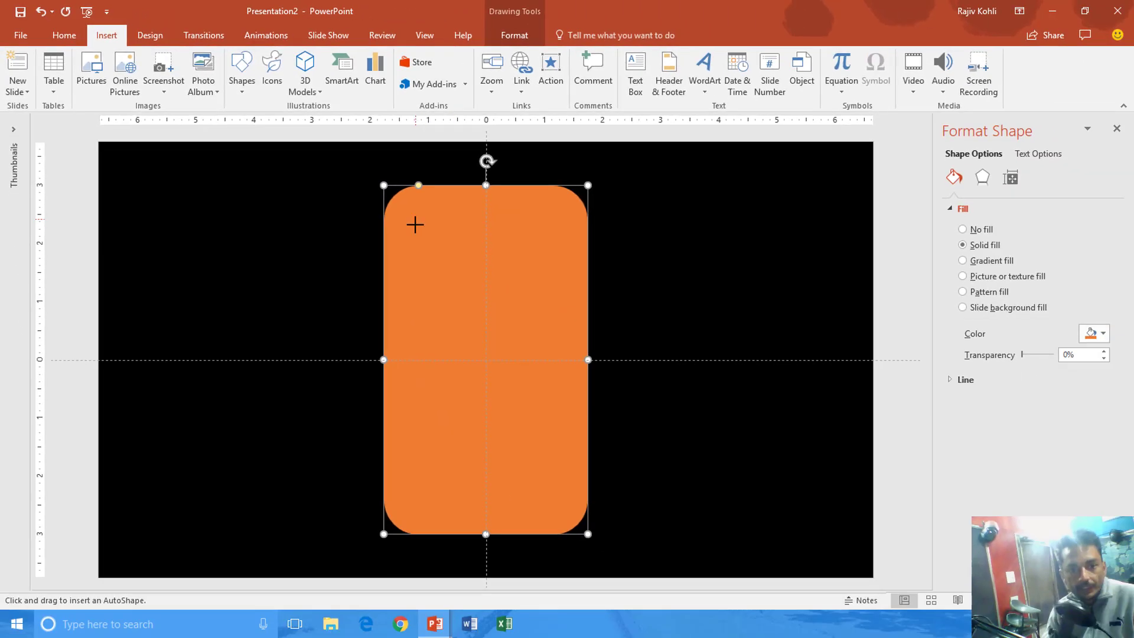
{"action": "mouse_move", "coordinate": [415, 219]}
{"action": "left_mouse_down"}
{"action": "mouse_move", "coordinate": [514, 345]}
{"action": "mouse_move", "coordinate": [557, 359]}
{"action": "left_mouse_up"}
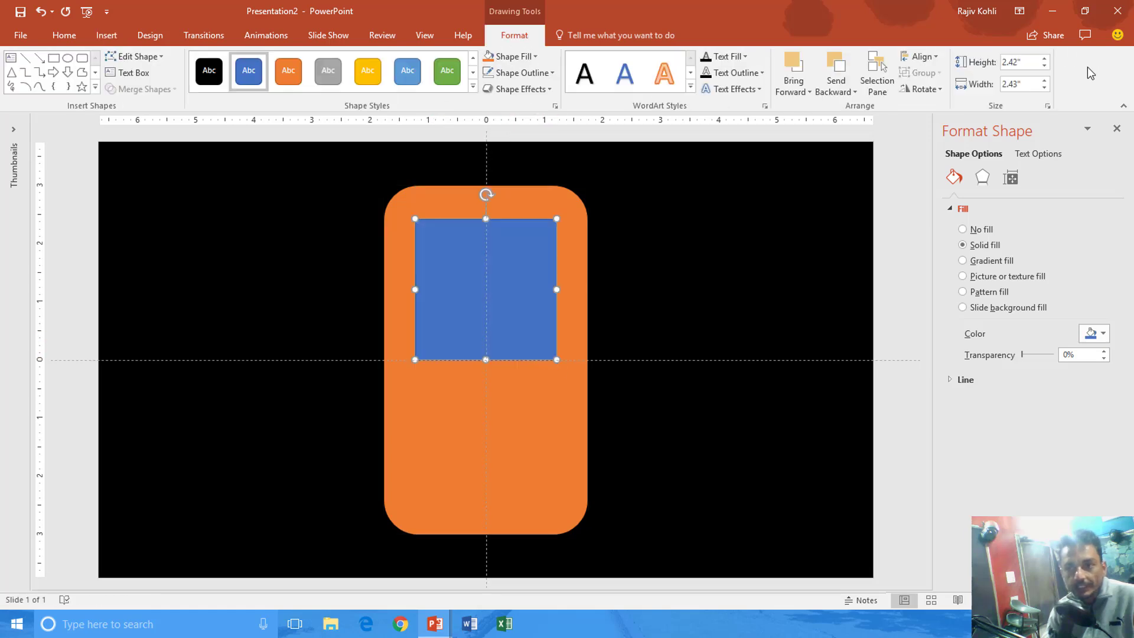
{"action": "left_click", "coordinate": [1005, 67]}
{"action": "double_click", "coordinate": [984, 61]}
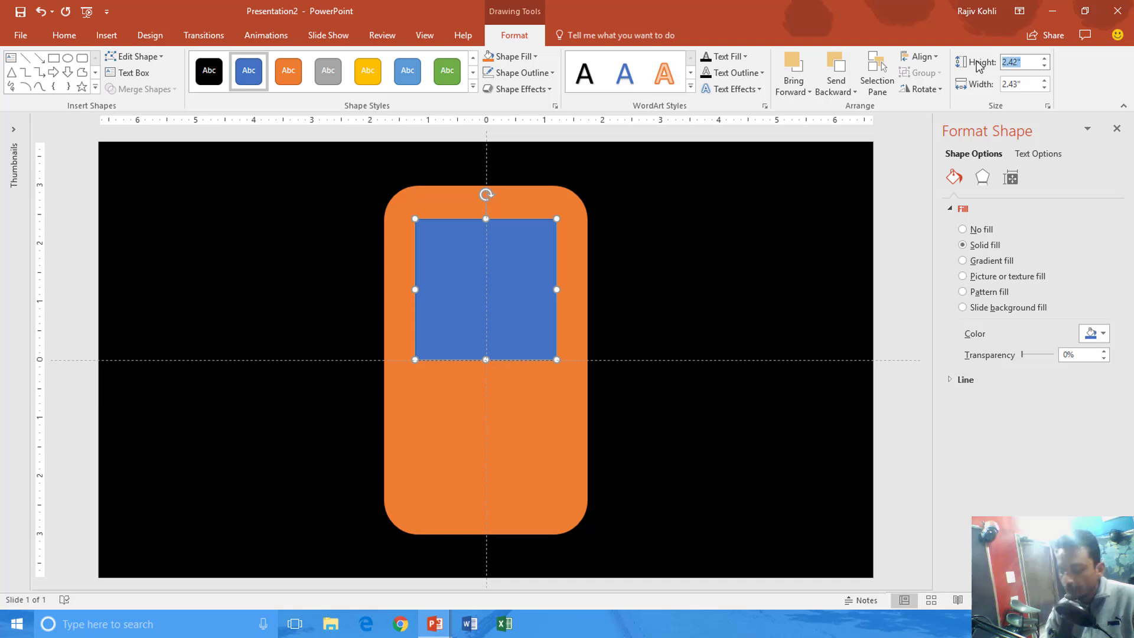
{"action": "type", "text": "2"}
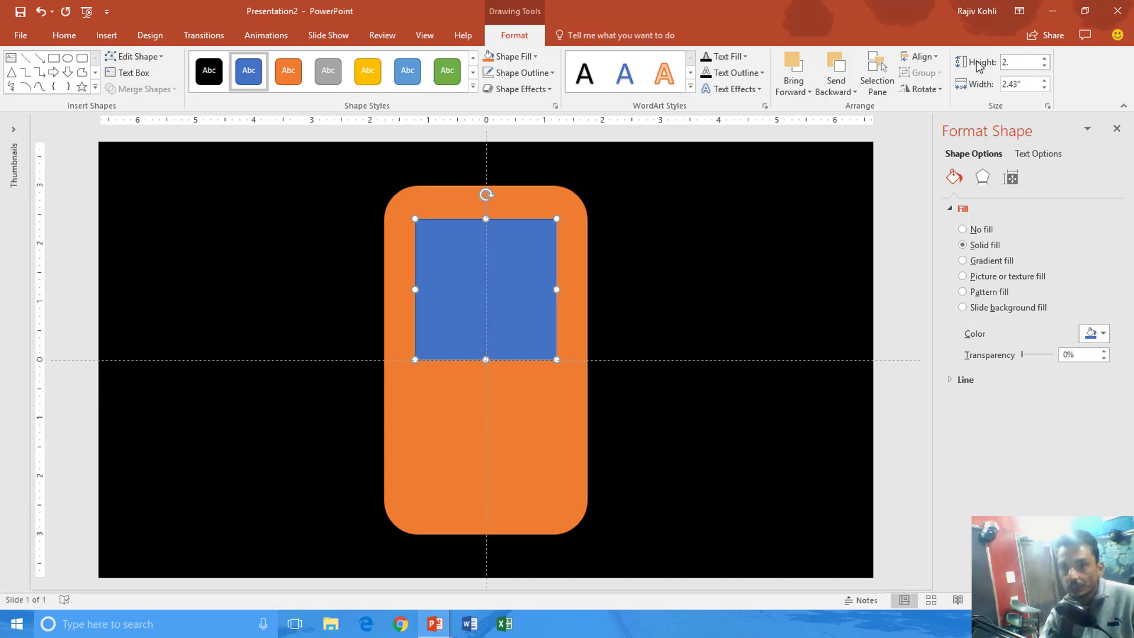
{"action": "type", "text": ".5"}
{"action": "key", "text": "Return"}
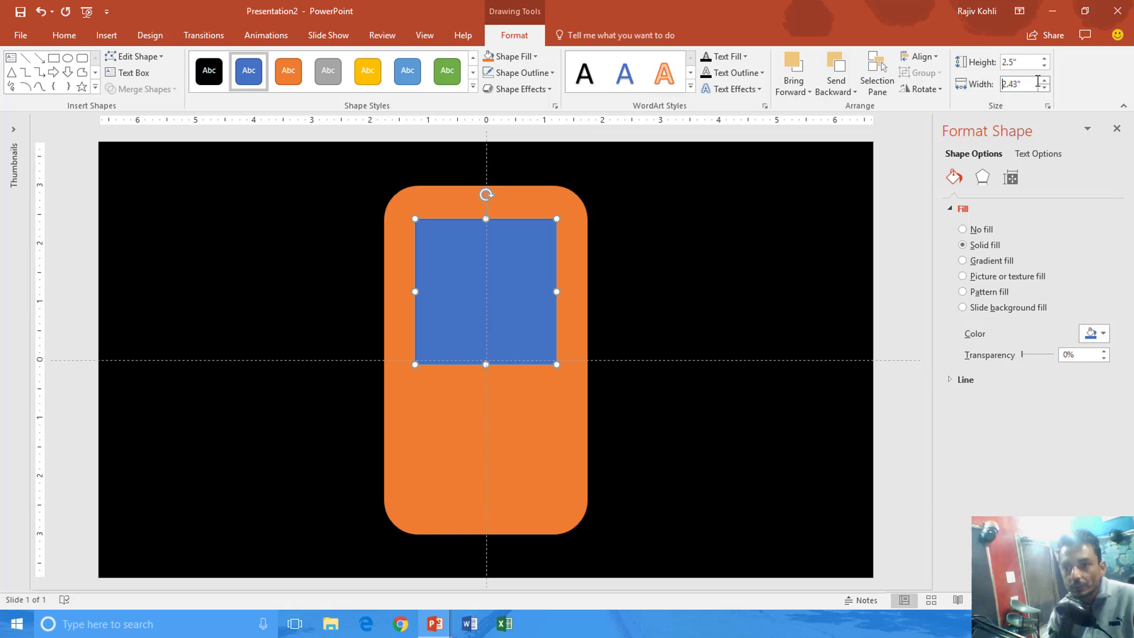
{"action": "type", "text": "2.5"}
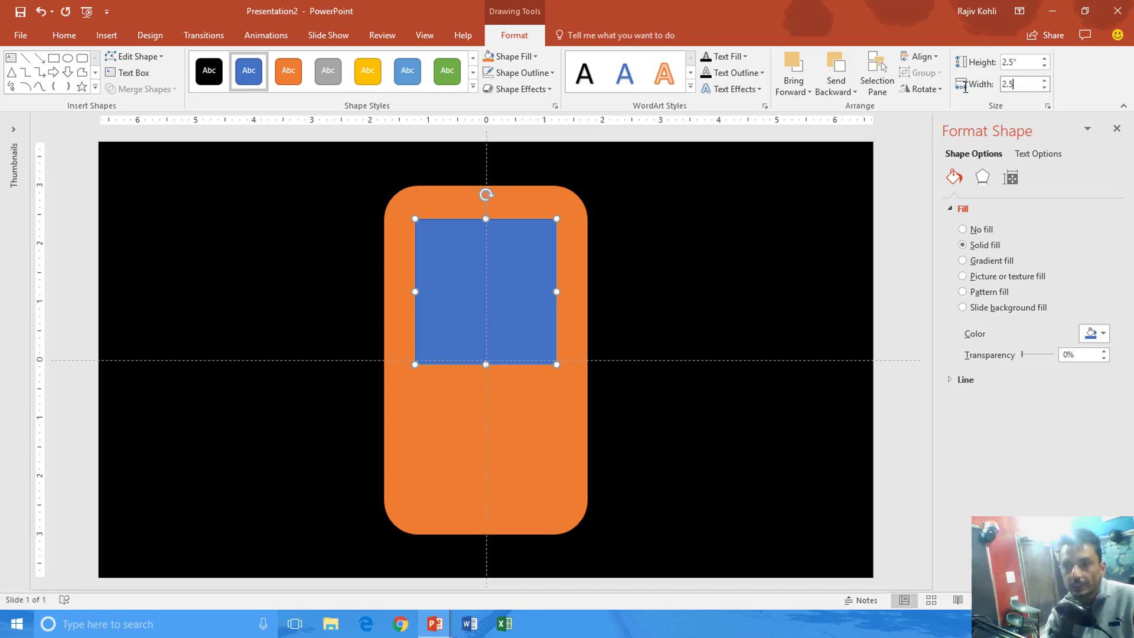
{"action": "key", "text": "Return"}
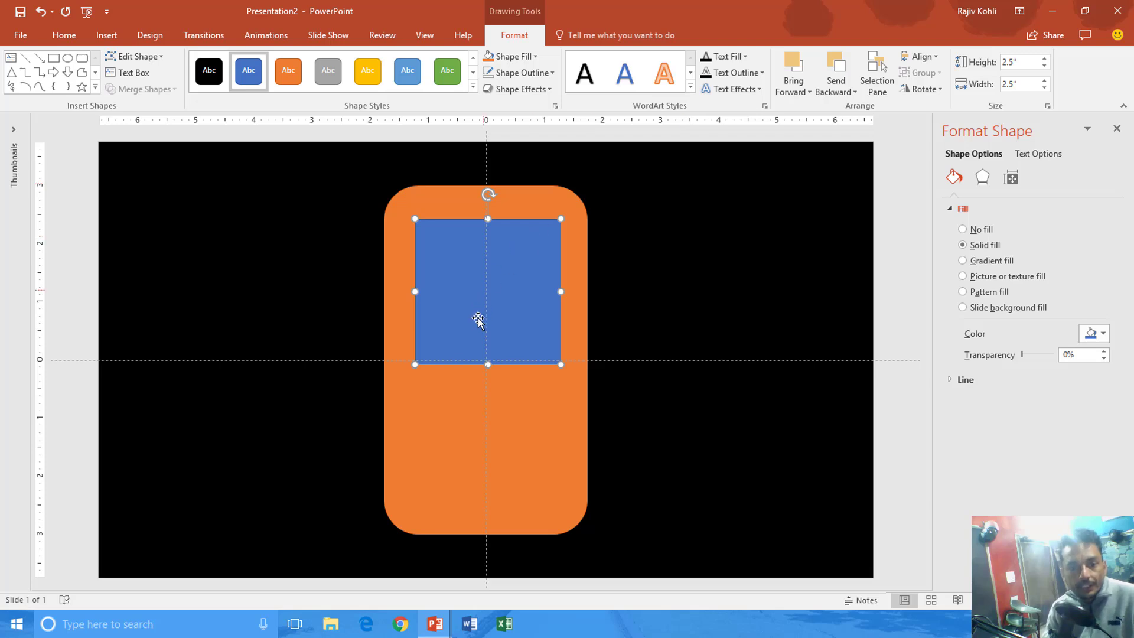
Centre the blue square, then move it up so its bottom meets the centre line.
{"action": "left_click_drag", "start_coordinate": [510, 298], "coordinate": [509, 293]}
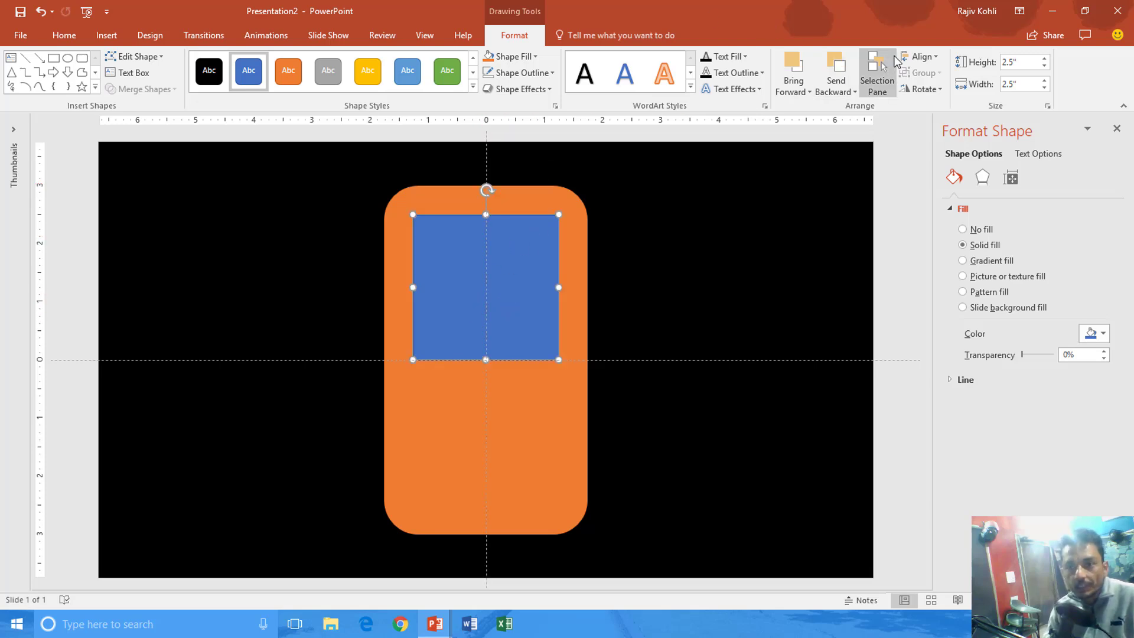
{"action": "left_click", "coordinate": [920, 56]}
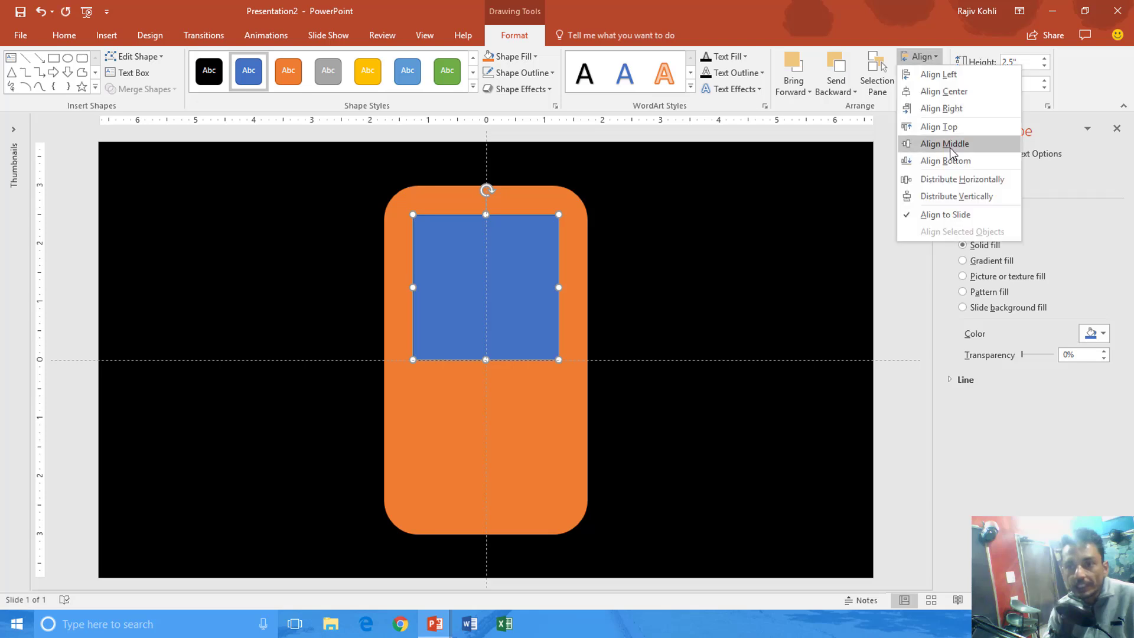
{"action": "left_click", "coordinate": [951, 148]}
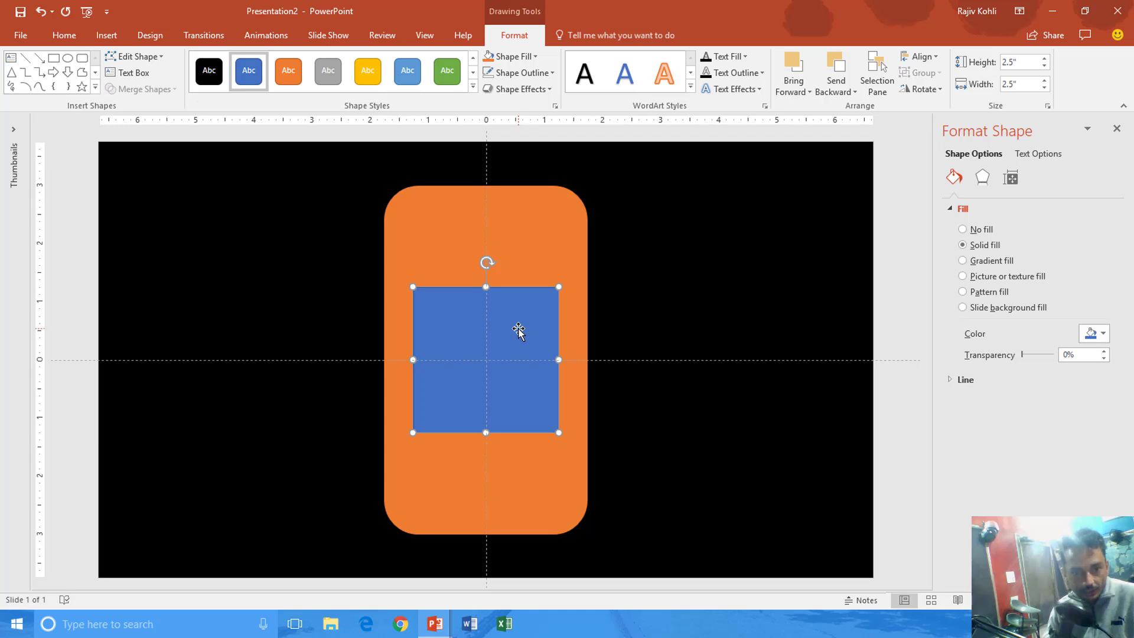
{"action": "left_click_drag", "start_coordinate": [524, 290], "coordinate": [530, 255]}
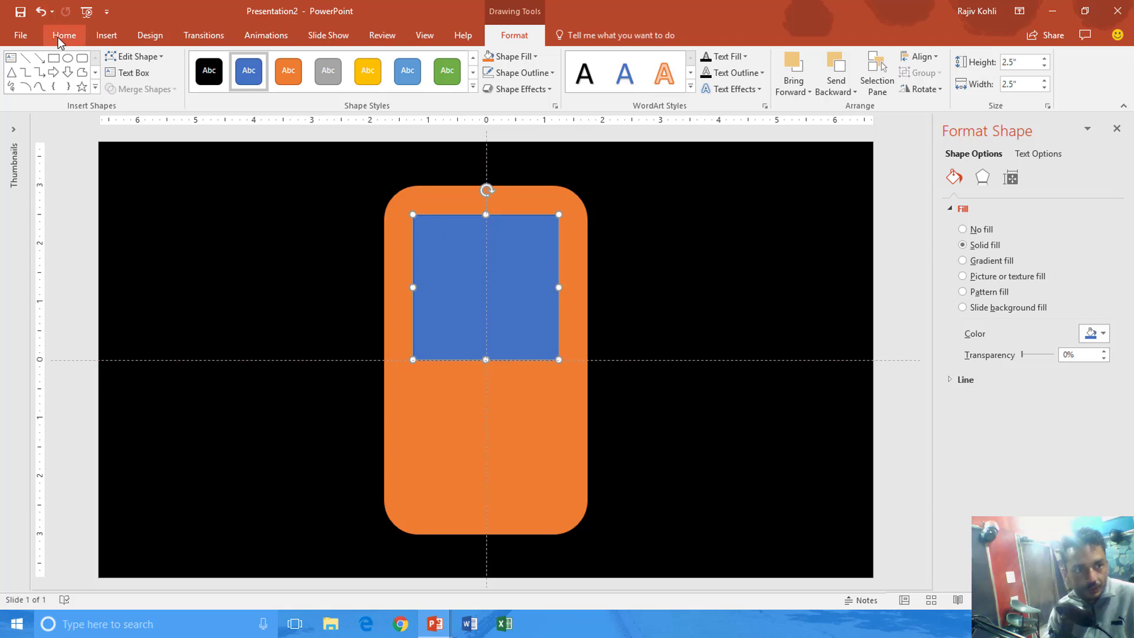
Duplicate the blue square with Ctrl+D, discarding an earlier misplaced pasted copy.
{"action": "left_click", "coordinate": [63, 39]}
{"action": "left_click", "coordinate": [56, 77]}
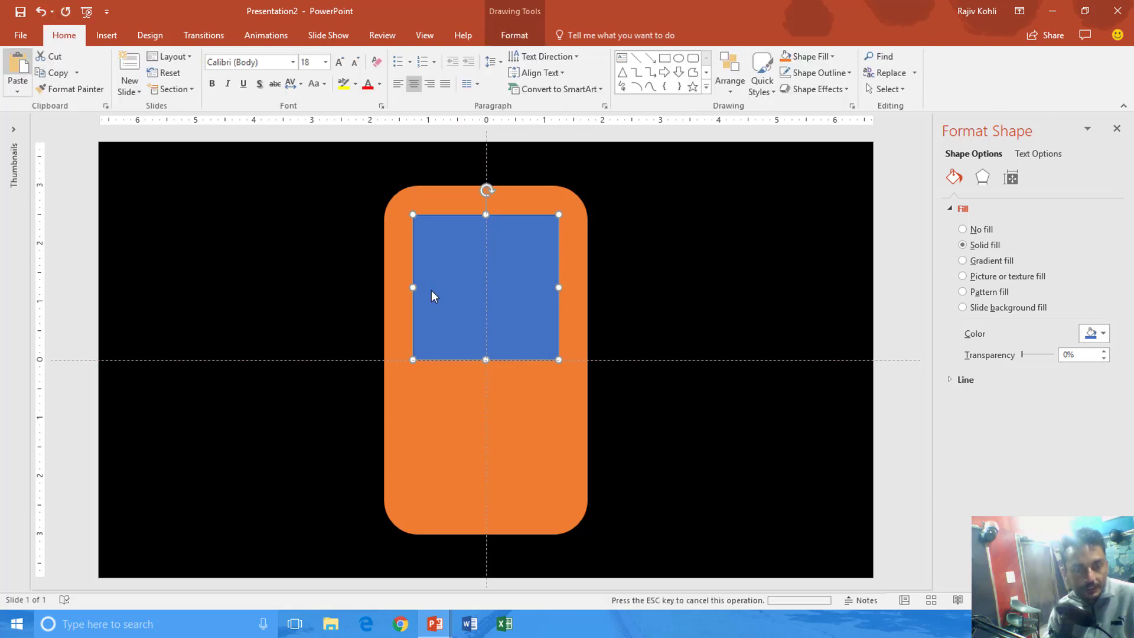
{"action": "key", "text": "ctrl+v"}
{"action": "left_click_drag", "start_coordinate": [502, 276], "coordinate": [512, 296]}
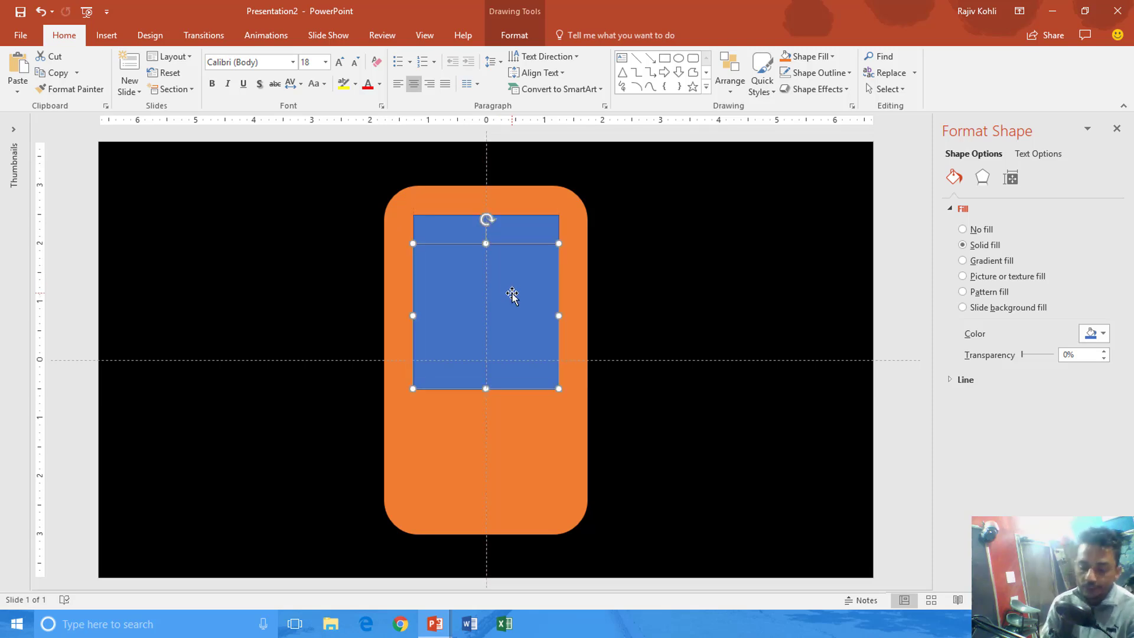
{"action": "key", "text": "Delete"}
{"action": "left_click", "coordinate": [452, 243]}
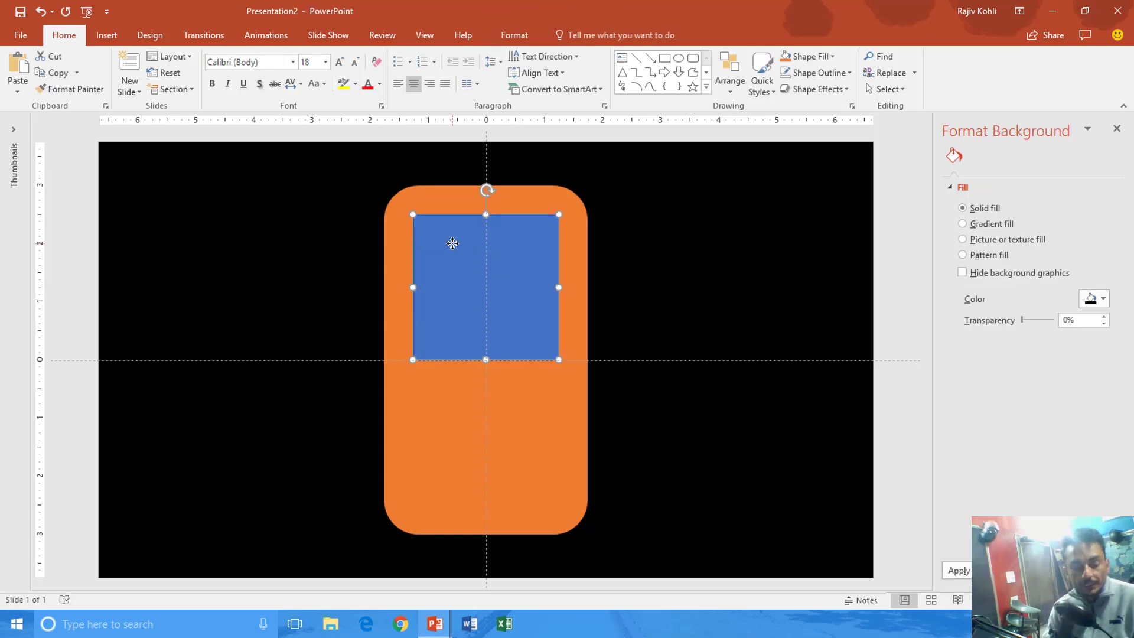
{"action": "key", "text": "ctrl+d"}
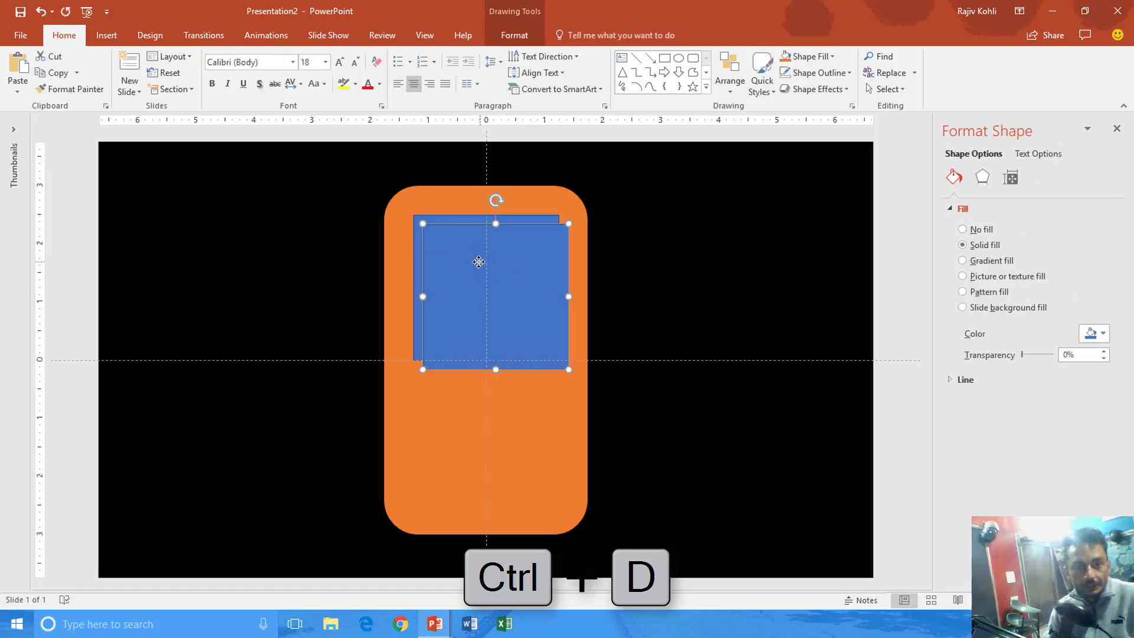
Place the duplicate square directly below the original, then select the upper square.
{"action": "left_click_drag", "start_coordinate": [476, 261], "coordinate": [471, 401]}
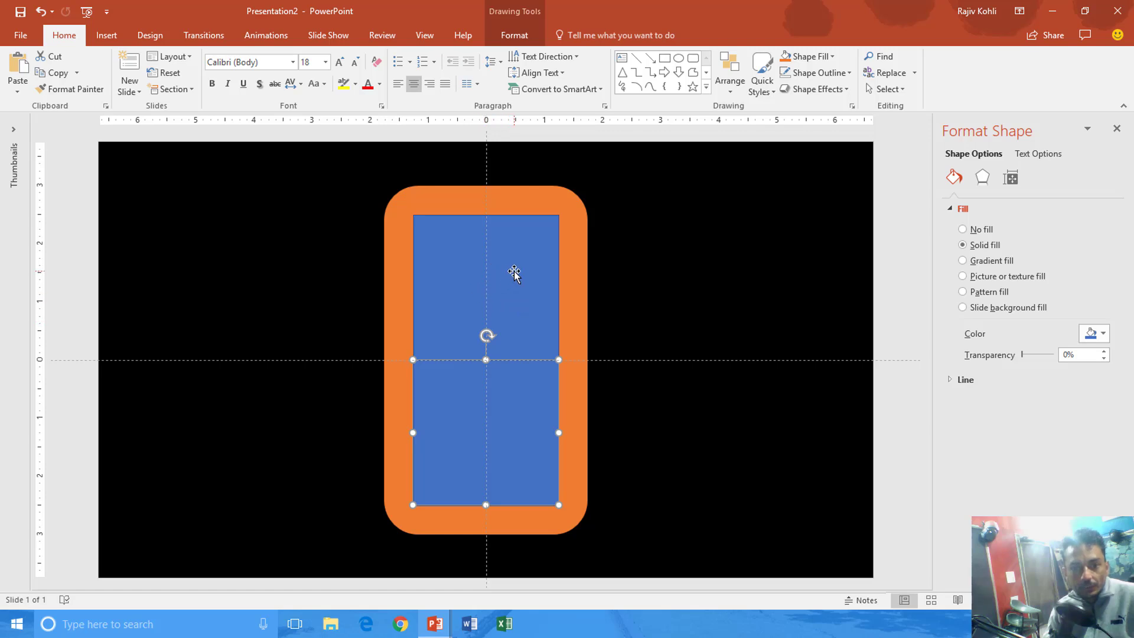
{"action": "left_click", "coordinate": [525, 255]}
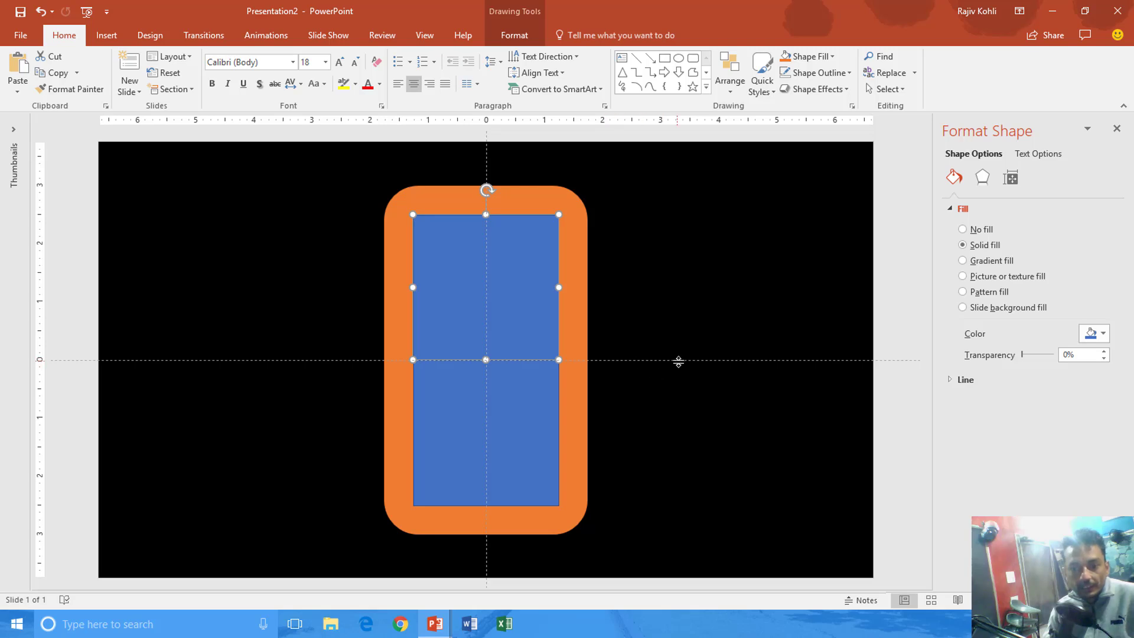
Add horizontal guides at the inner rectangles' top and bottom edges.
{"action": "left_click", "coordinate": [425, 35]}
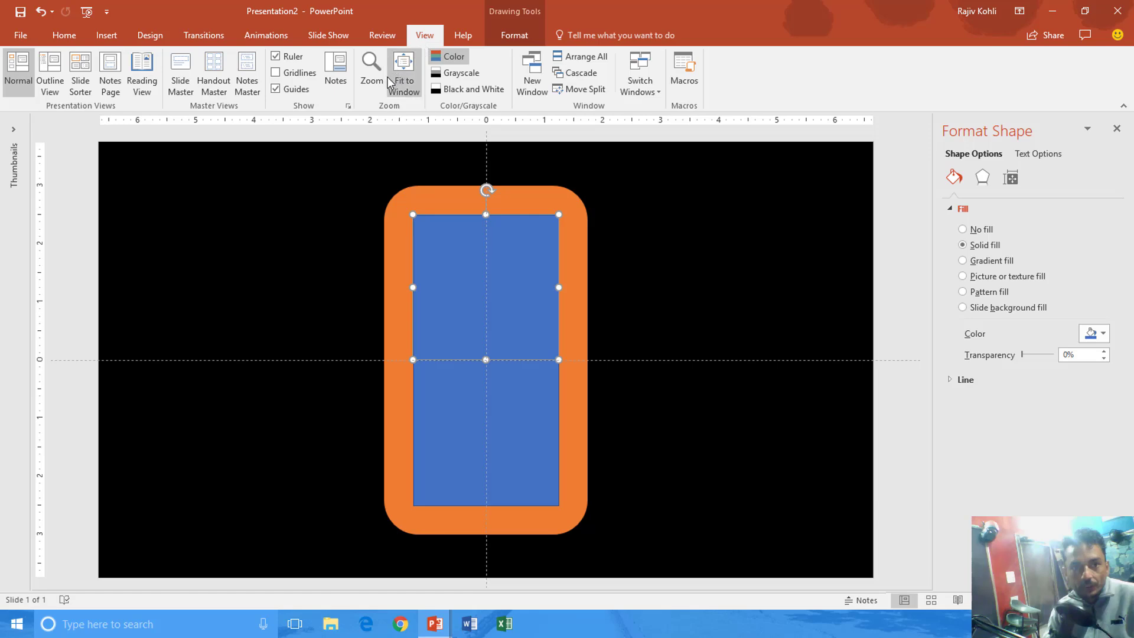
{"action": "left_click", "coordinate": [287, 91]}
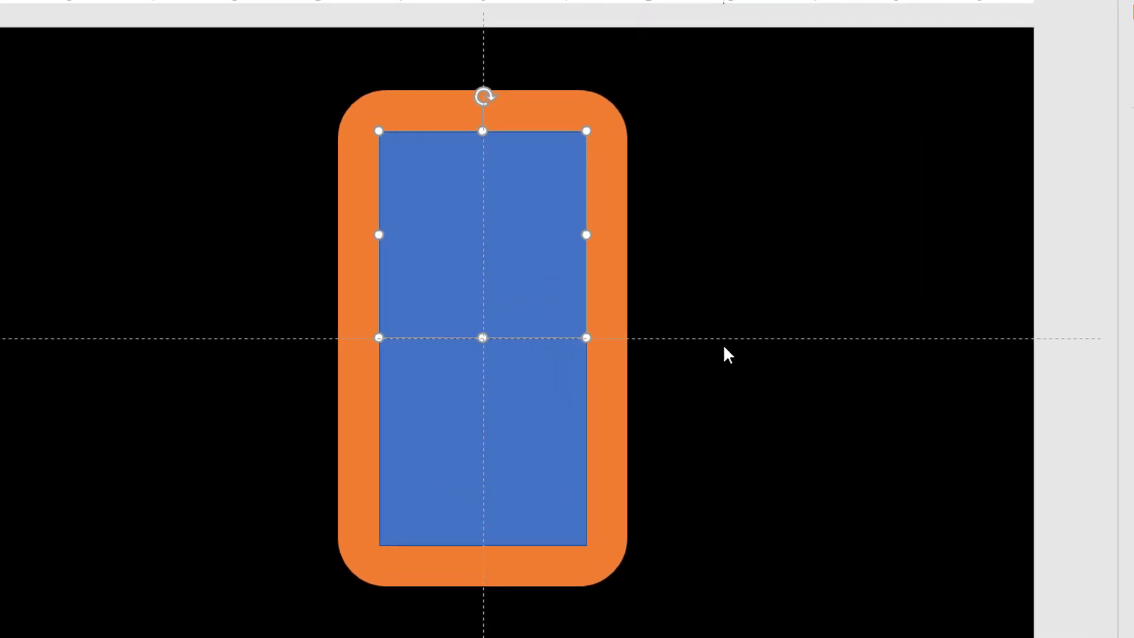
{"action": "right_click", "coordinate": [769, 326]}
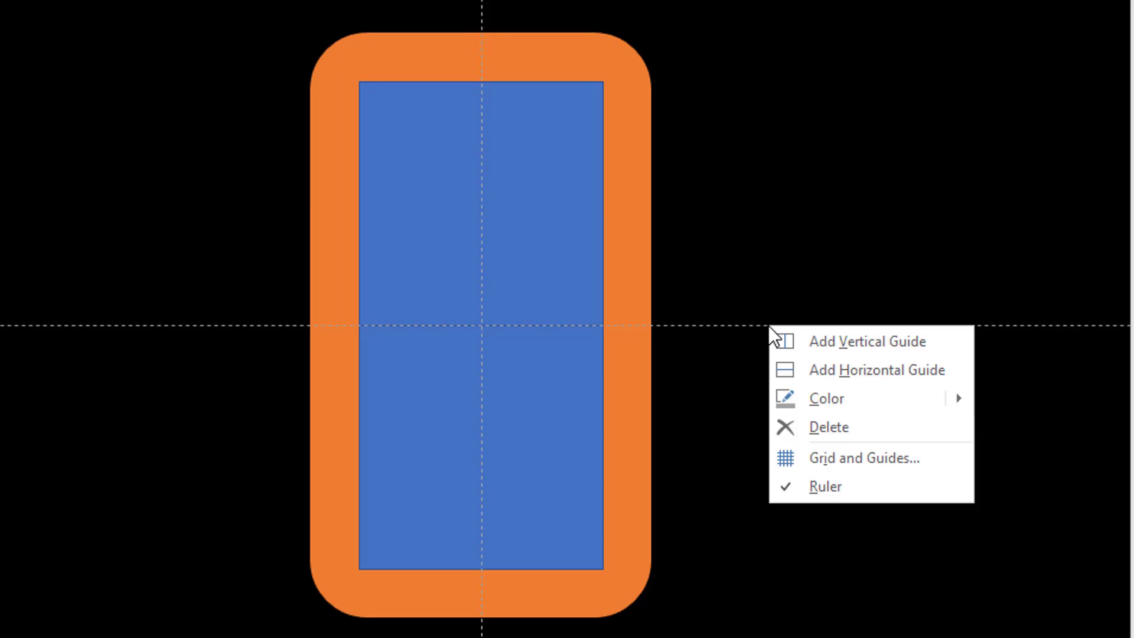
{"action": "left_click", "coordinate": [841, 378]}
{"action": "left_click_drag", "start_coordinate": [827, 342], "coordinate": [803, 569]}
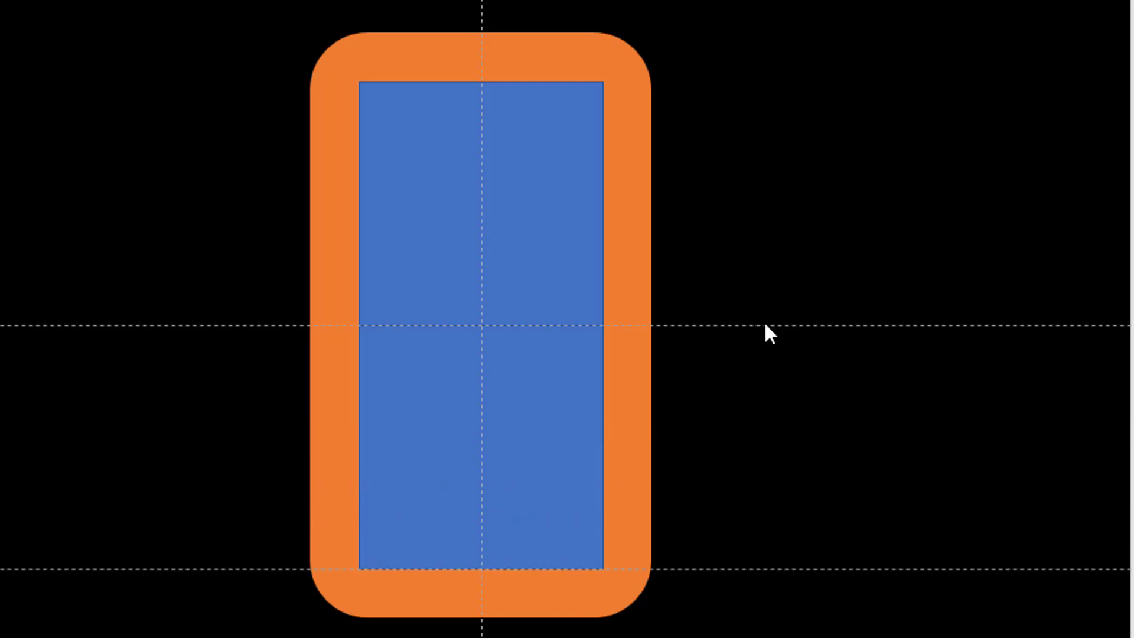
{"action": "right_click", "coordinate": [766, 325]}
{"action": "left_click", "coordinate": [844, 362]}
{"action": "left_click_drag", "start_coordinate": [779, 342], "coordinate": [787, 85]}
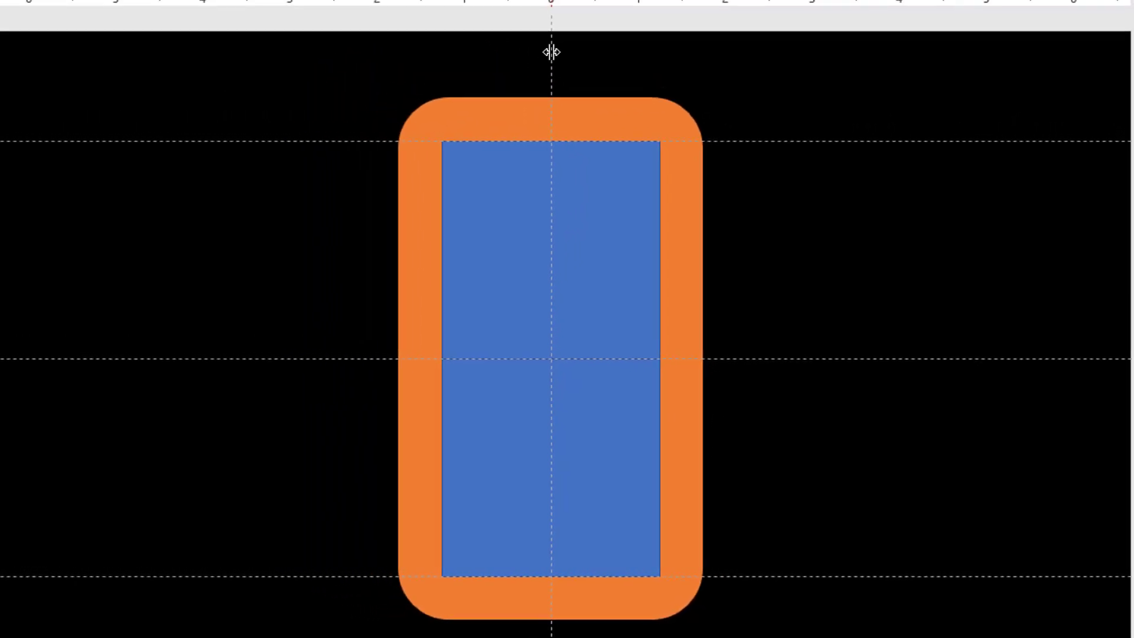
Add vertical guides at the orange frame's outer left and right edges.
{"action": "right_click", "coordinate": [551, 52]}
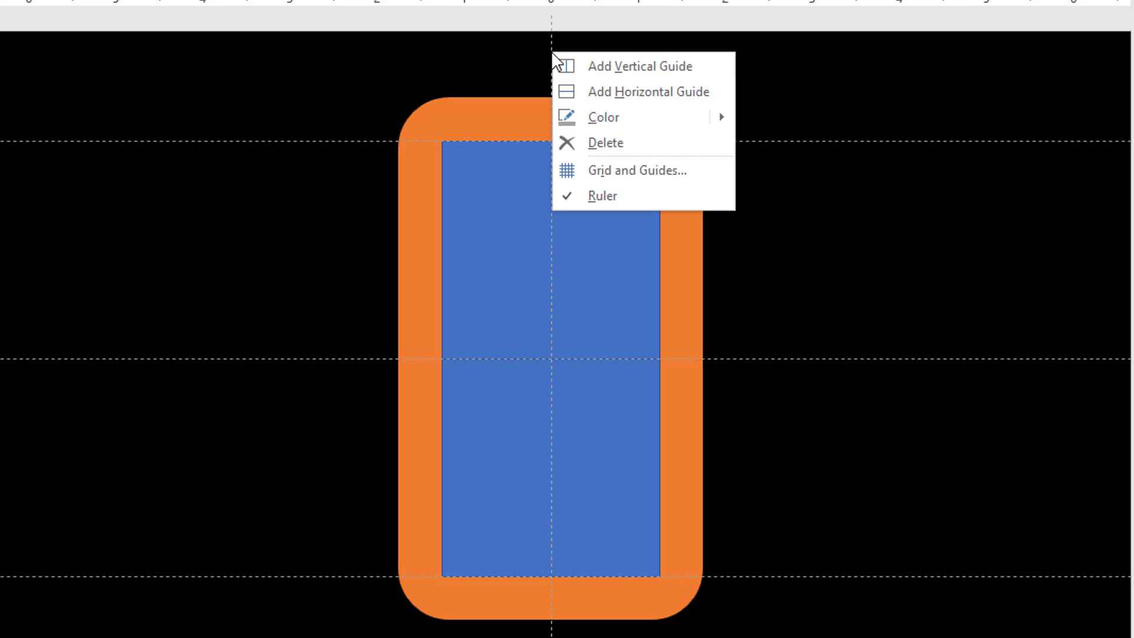
{"action": "left_click", "coordinate": [617, 67]}
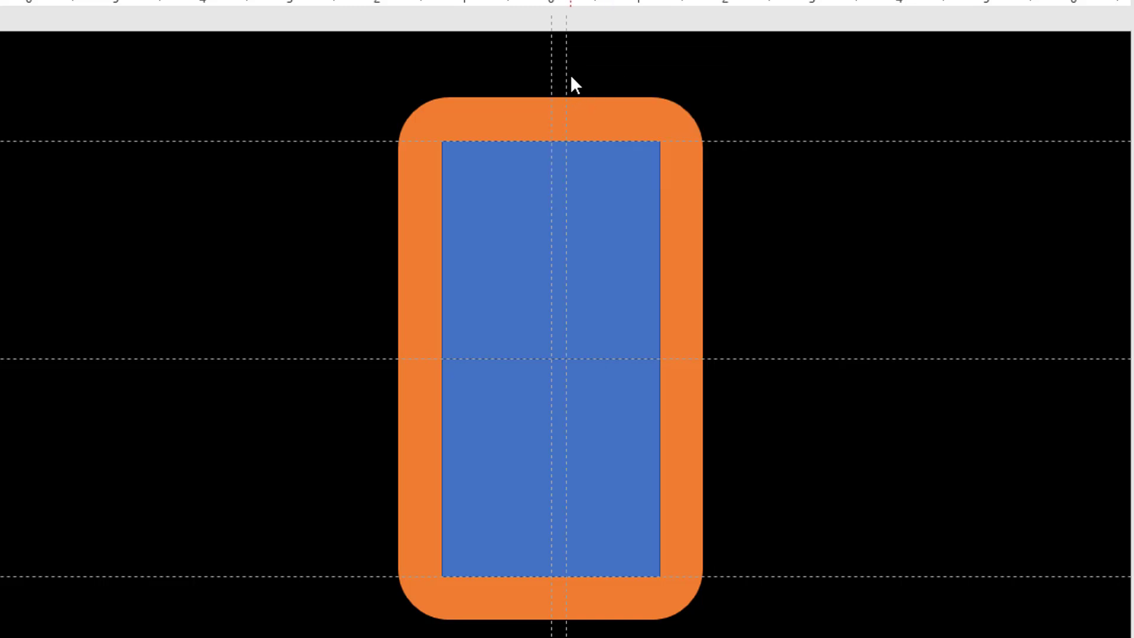
{"action": "left_click_drag", "start_coordinate": [568, 75], "coordinate": [399, 75]}
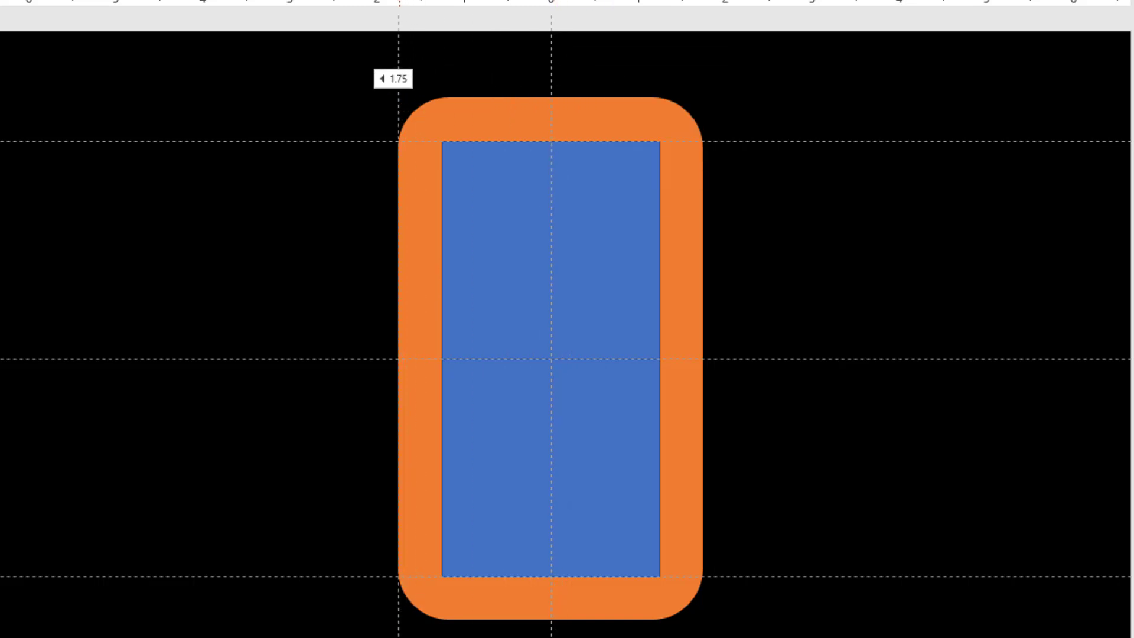
{"action": "right_click", "coordinate": [550, 52]}
{"action": "left_click", "coordinate": [588, 76]}
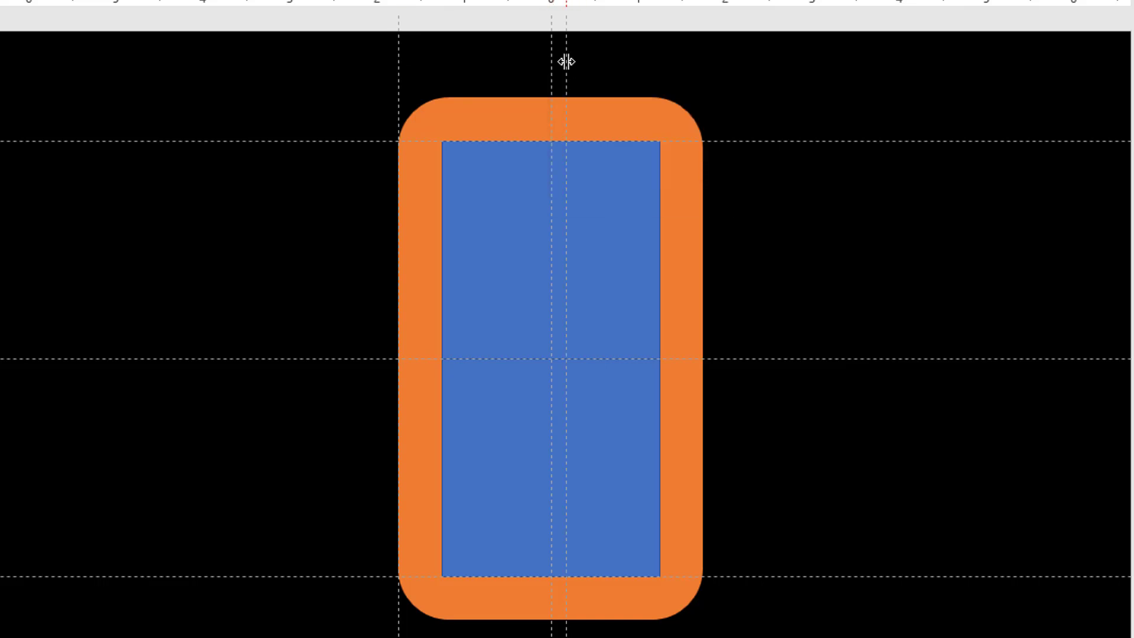
{"action": "left_click_drag", "start_coordinate": [567, 61], "coordinate": [703, 75]}
Add vertical guides at the inner rectangles' left and right edges, then select the upper rectangle.
{"action": "right_click", "coordinate": [553, 57]}
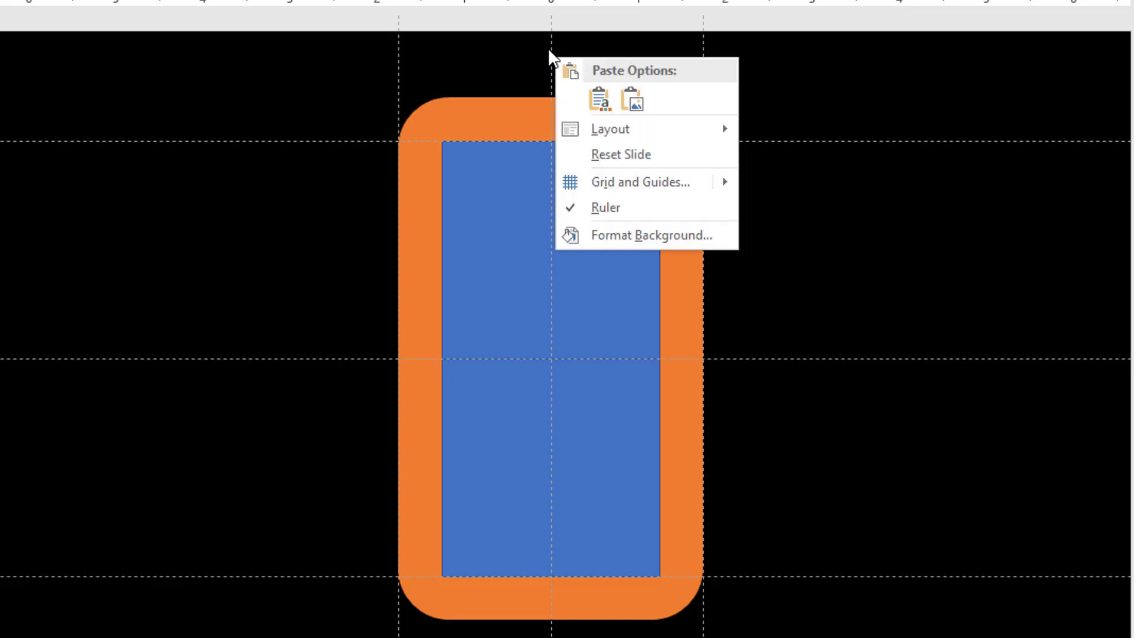
{"action": "right_click", "coordinate": [549, 49]}
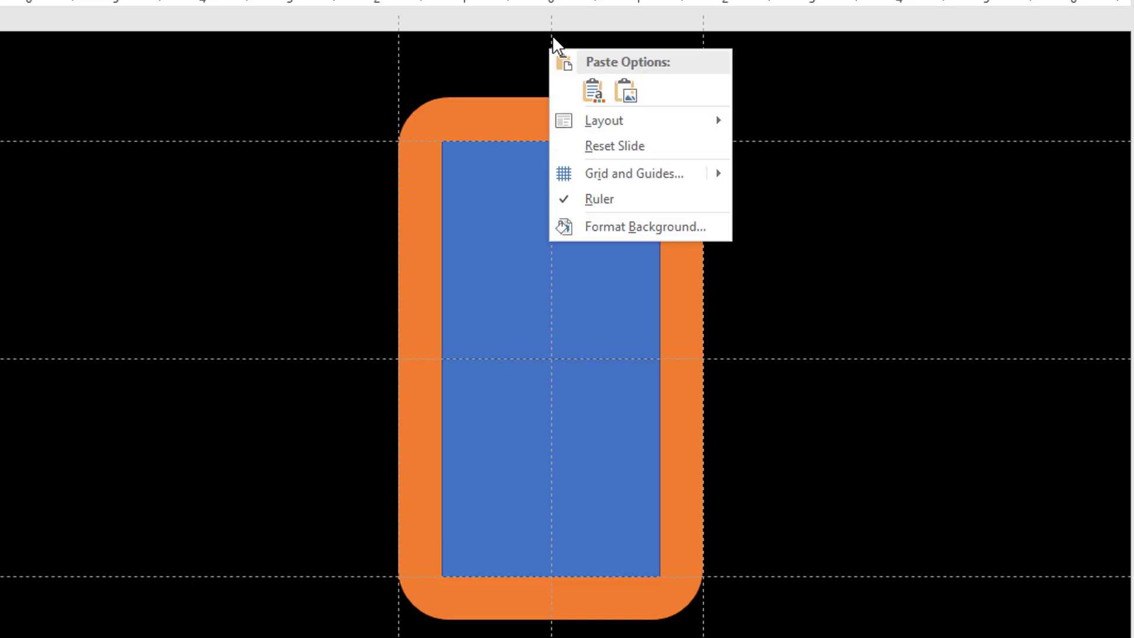
{"action": "right_click", "coordinate": [552, 36]}
{"action": "left_click", "coordinate": [593, 52]}
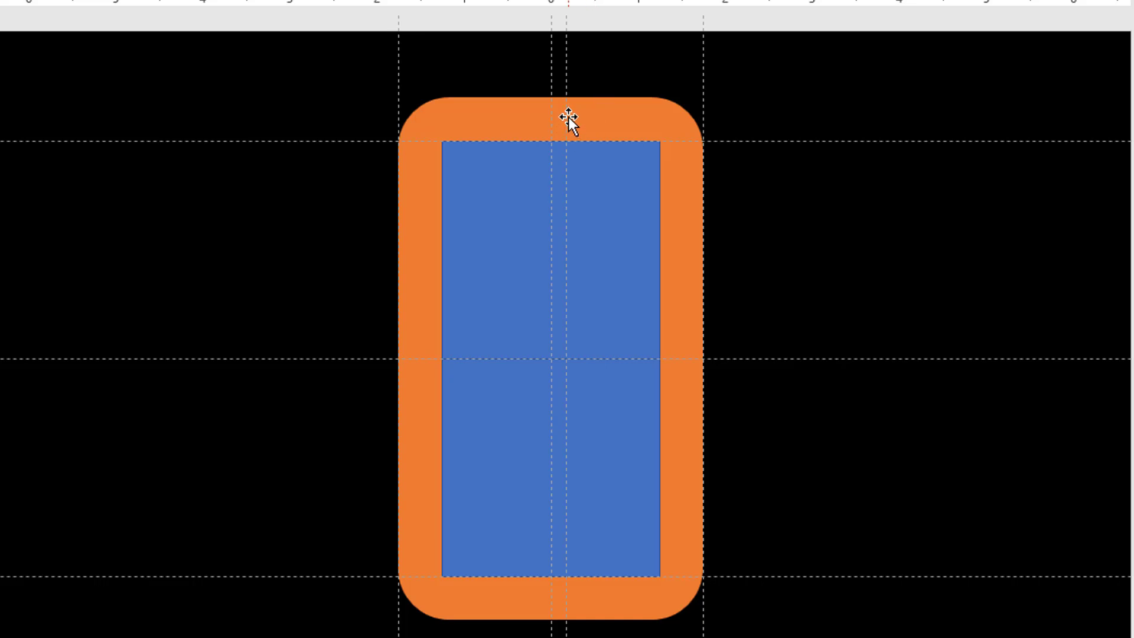
{"action": "left_click_drag", "start_coordinate": [568, 56], "coordinate": [443, 56]}
{"action": "right_click", "coordinate": [550, 52]}
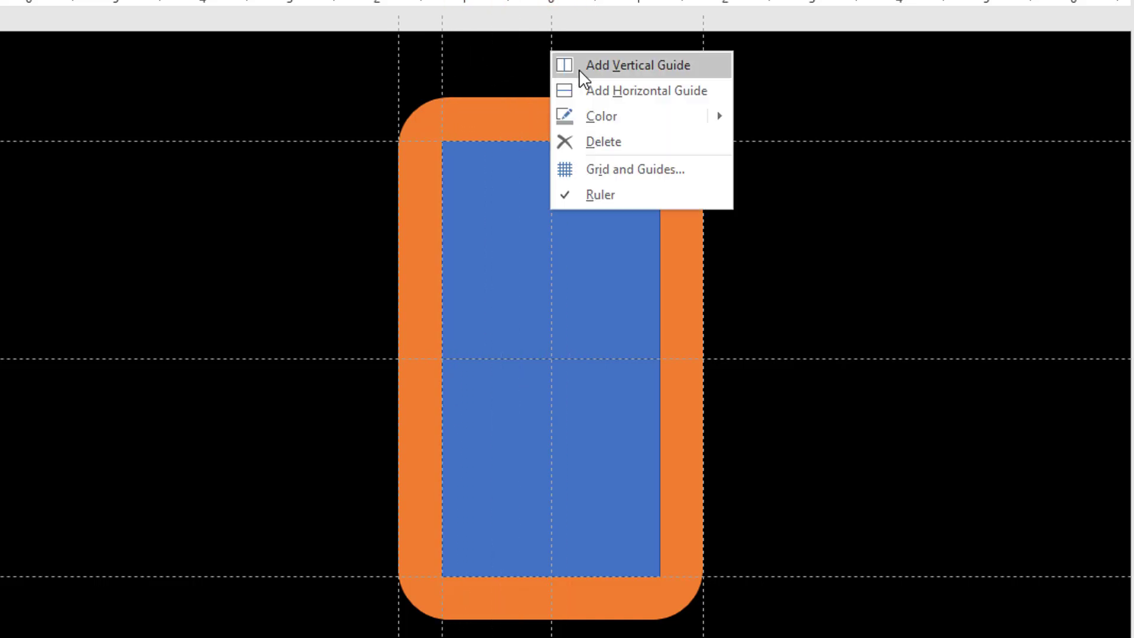
{"action": "left_click", "coordinate": [592, 67]}
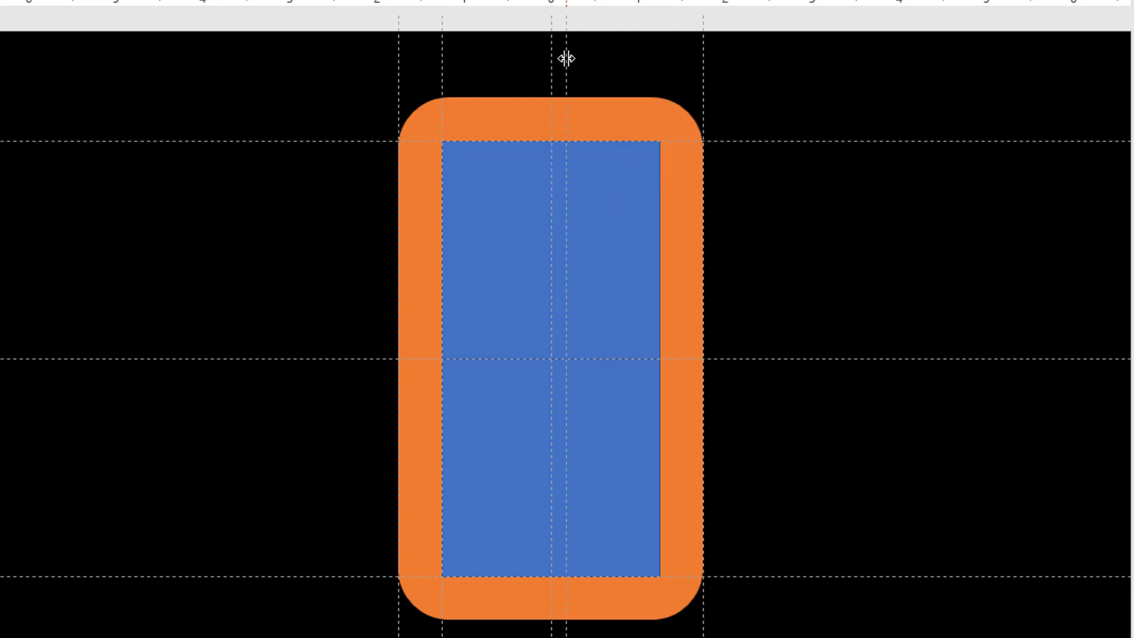
{"action": "left_click_drag", "start_coordinate": [567, 58], "coordinate": [660, 71]}
{"action": "left_click", "coordinate": [592, 196]}
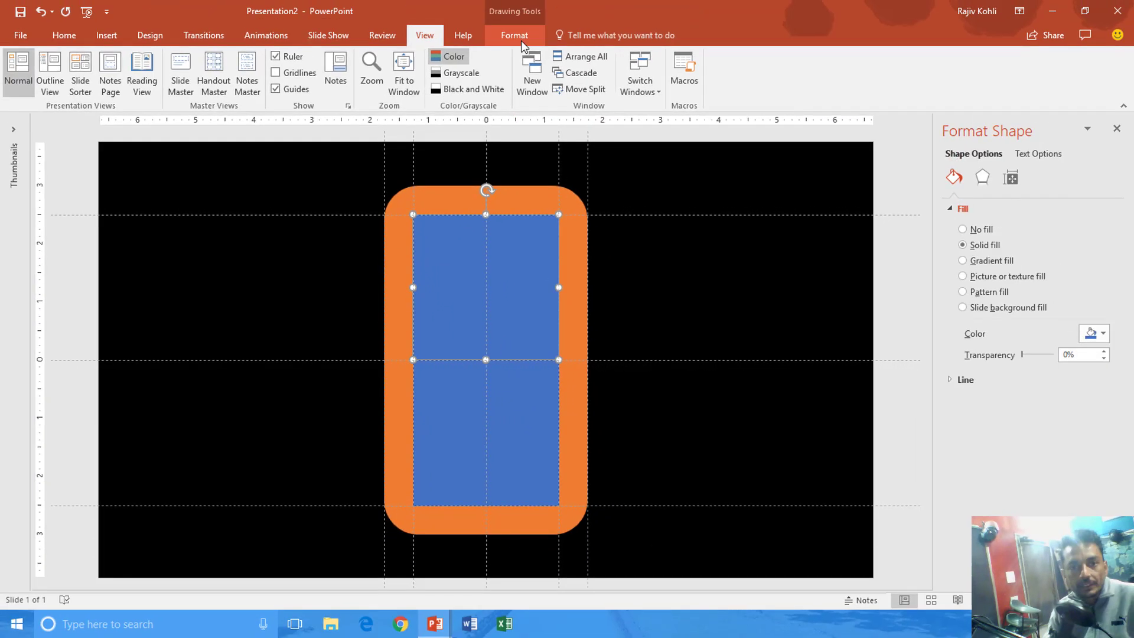
Fill both inner rectangles black with no outline, then reopen the slide thumbnails pane.
{"action": "left_click", "coordinate": [514, 35]}
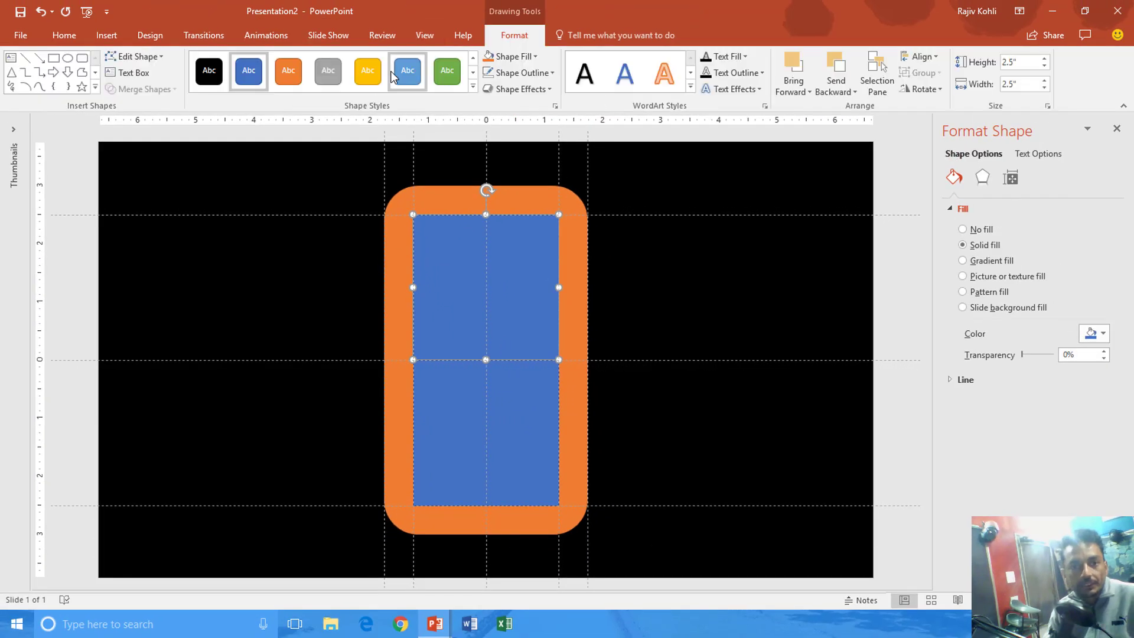
{"action": "left_click", "coordinate": [509, 56]}
{"action": "left_click", "coordinate": [501, 89]}
{"action": "key", "text": "Tab"}
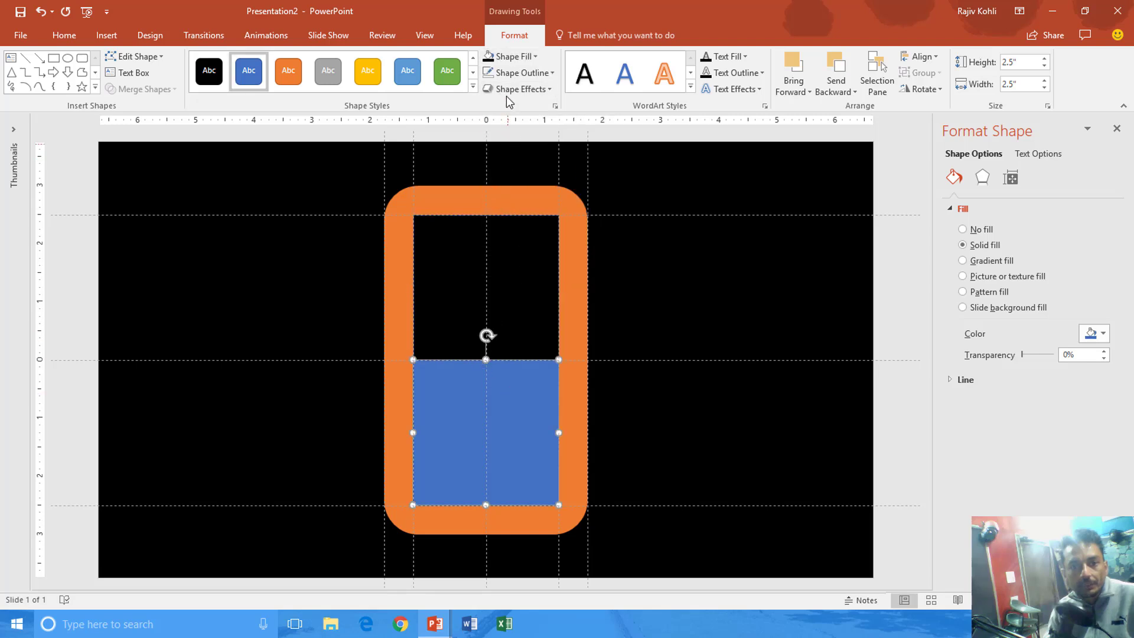
{"action": "left_click", "coordinate": [488, 60]}
{"action": "left_click", "coordinate": [507, 71]}
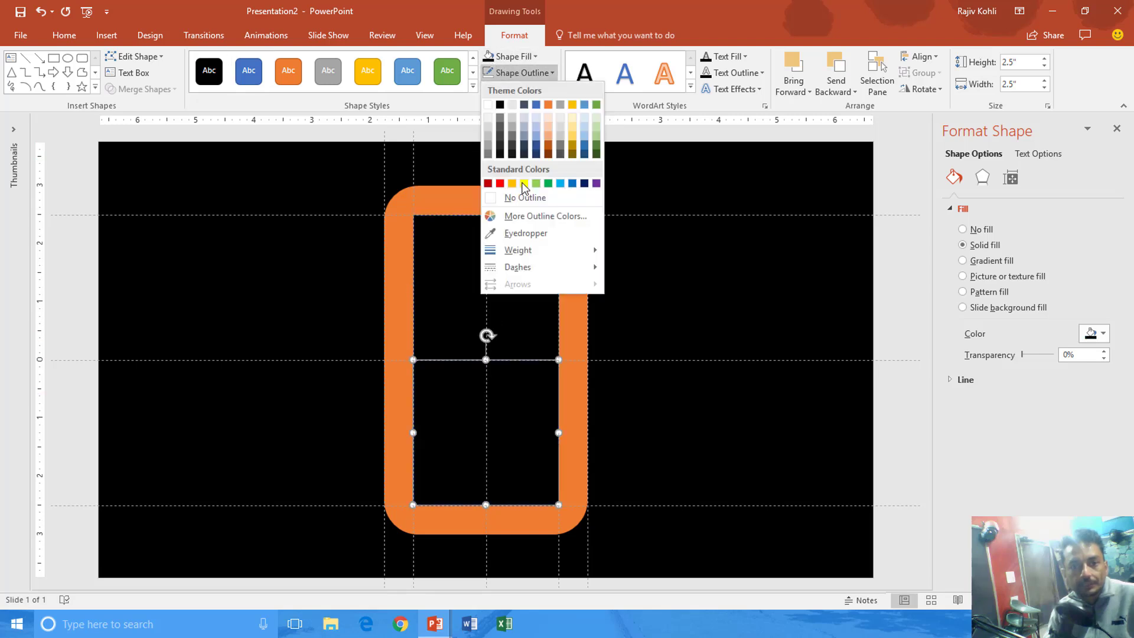
{"action": "left_click", "coordinate": [524, 198]}
{"action": "key", "text": "Escape"}
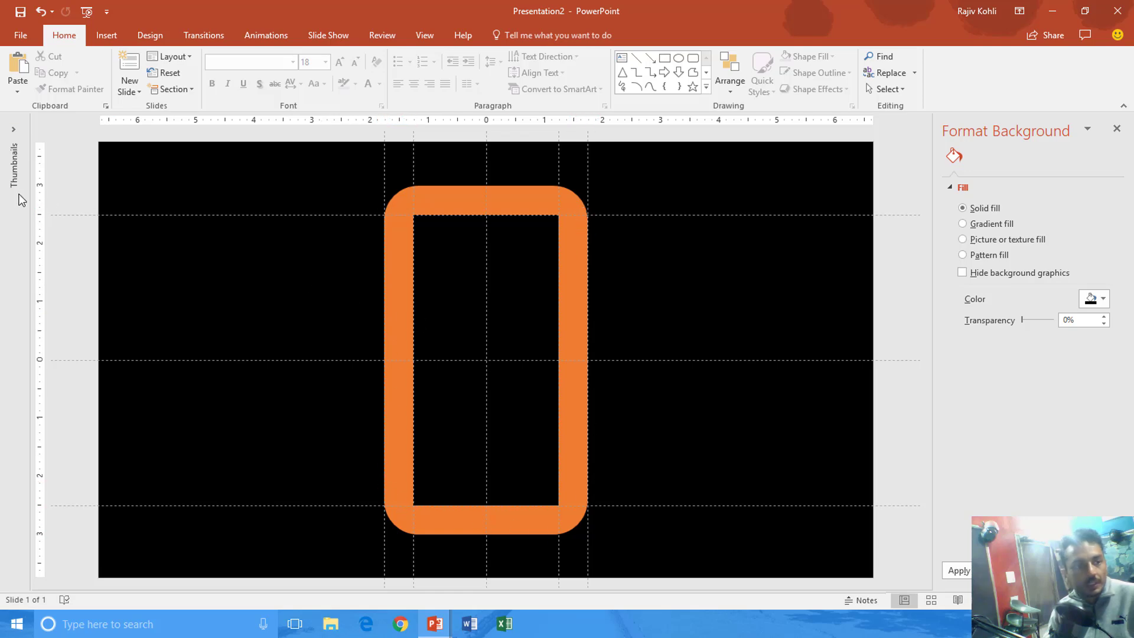
{"action": "left_click_drag", "start_coordinate": [29, 194], "coordinate": [128, 202]}
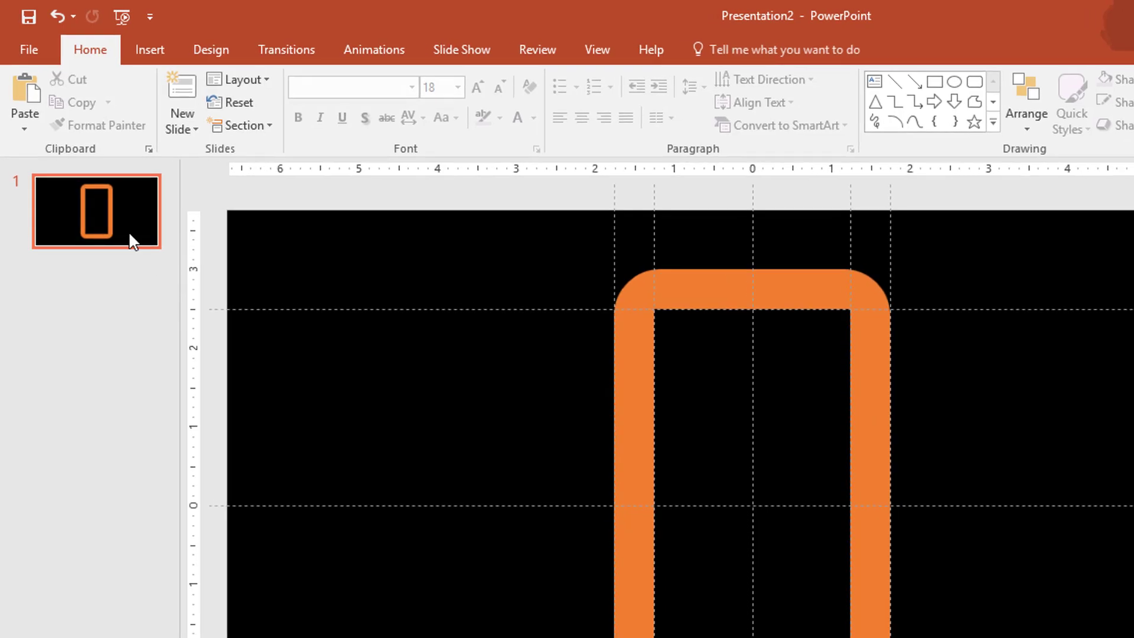
Duplicate the orange 0 slide and select the lower inner rectangle on slide 2.
{"action": "right_click", "coordinate": [79, 196]}
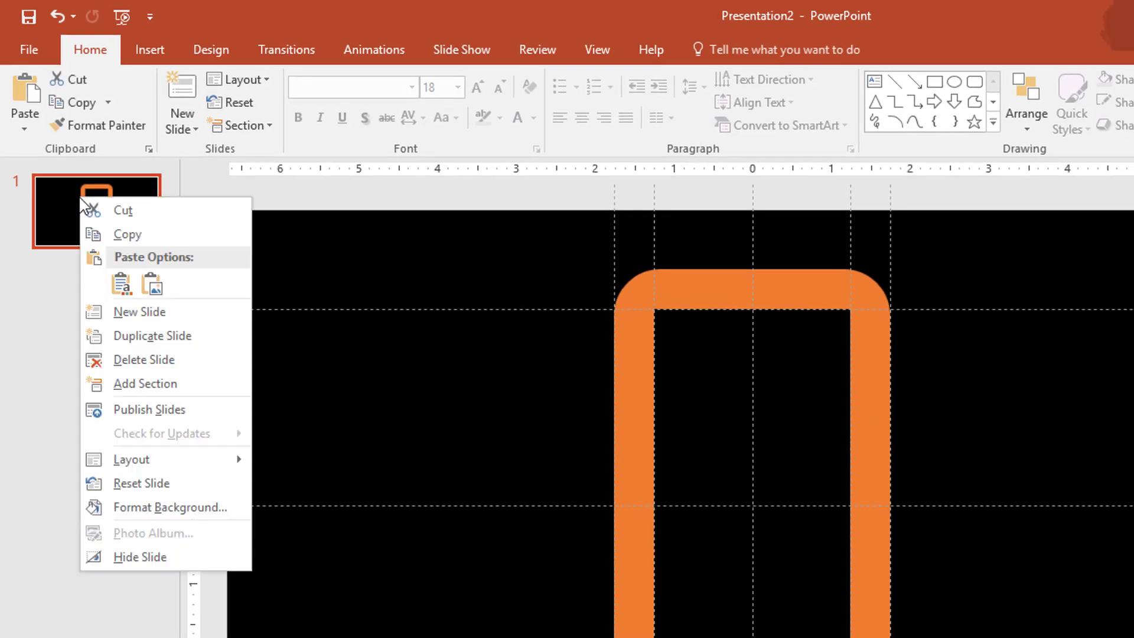
{"action": "left_click", "coordinate": [130, 338]}
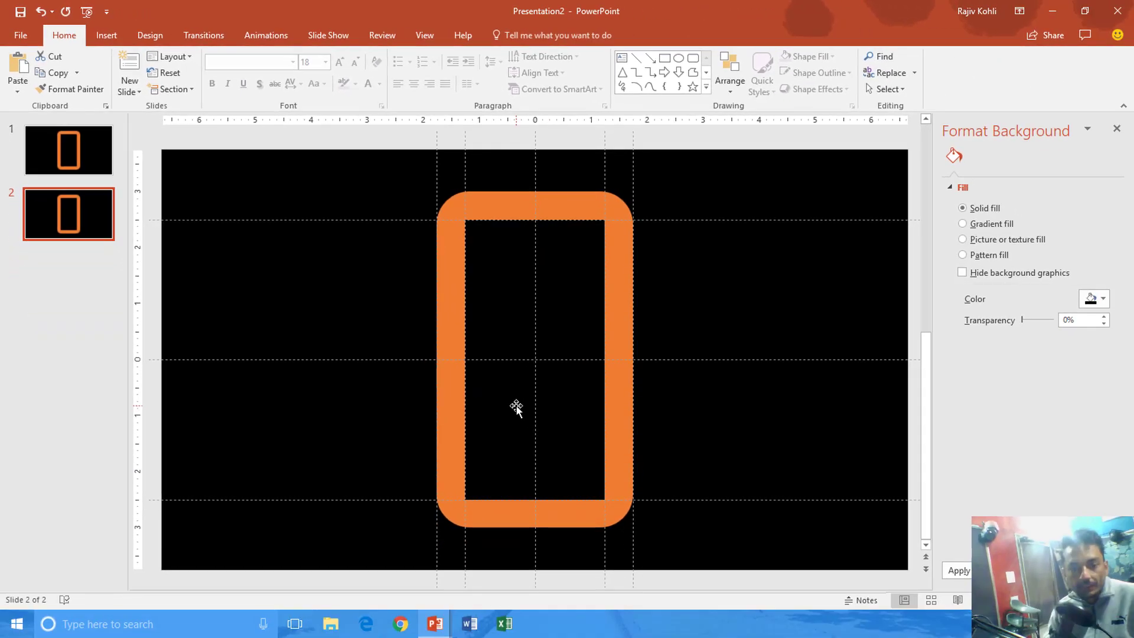
{"action": "left_click", "coordinate": [516, 407]}
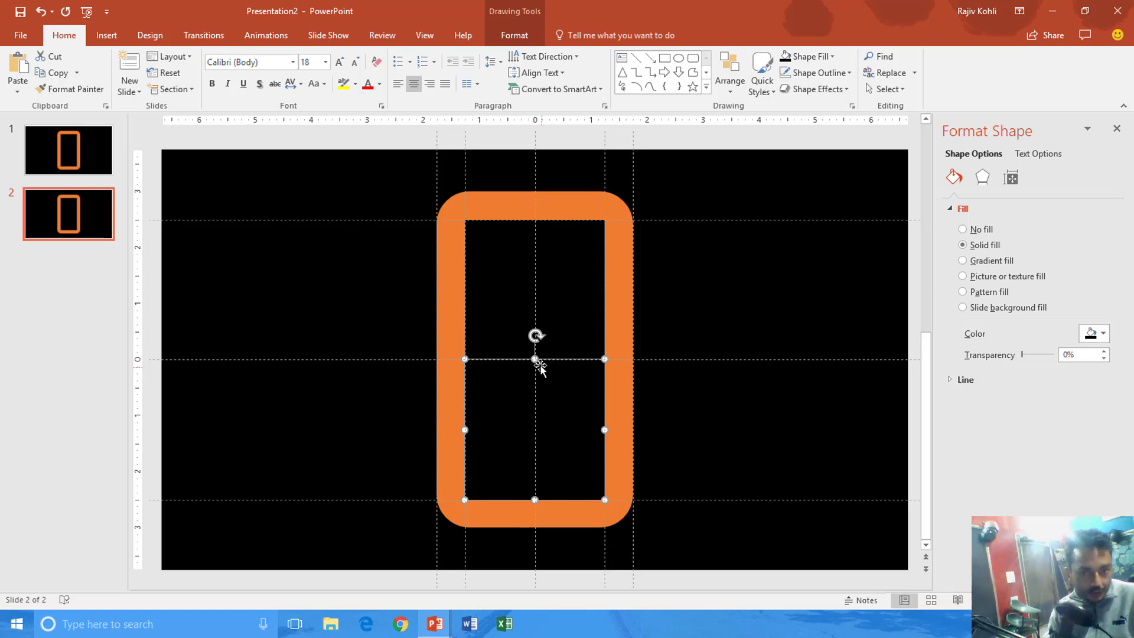
Shorten the lower black rectangle to 2.25" tall so a crossbar turns the 0 into an 8.
{"action": "left_click_drag", "start_coordinate": [534, 359], "coordinate": [537, 374]}
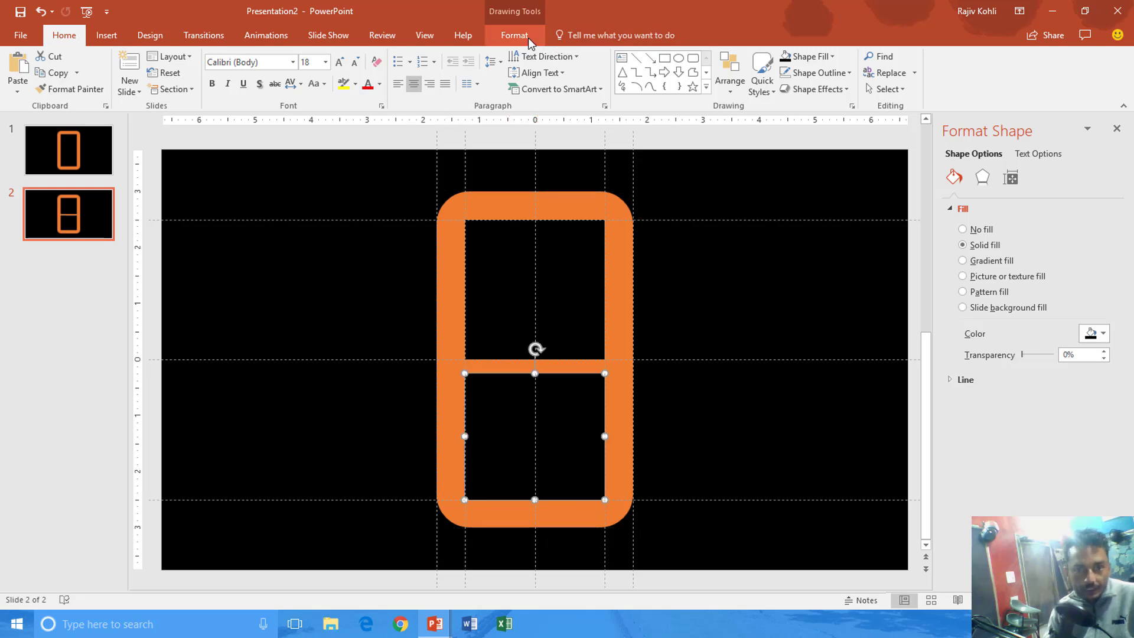
{"action": "left_click", "coordinate": [515, 36]}
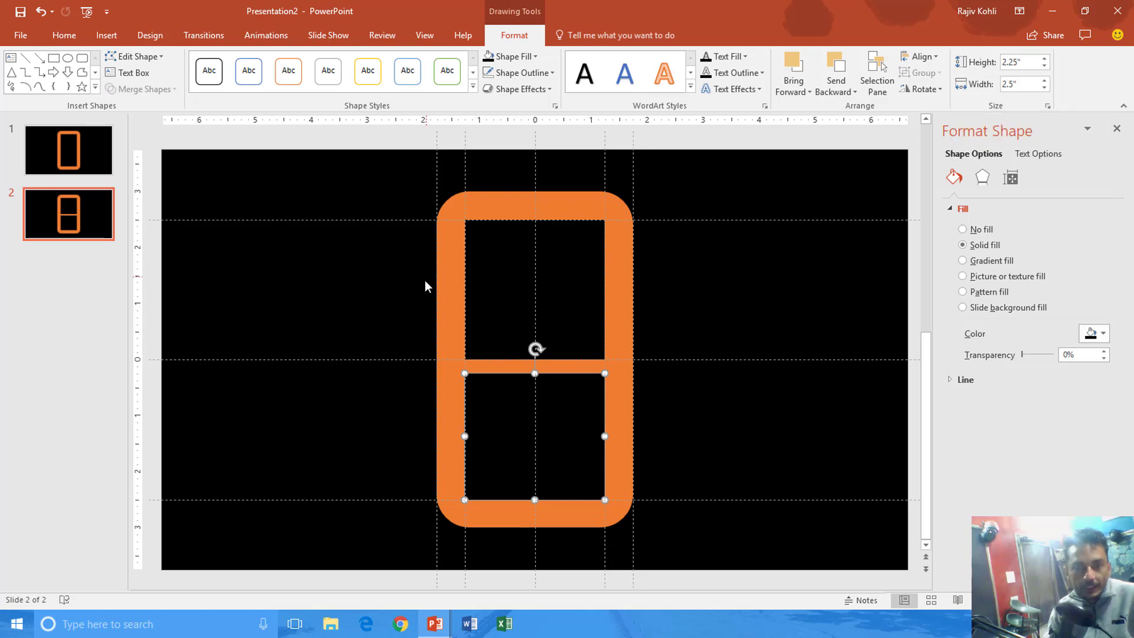
Stretch the lower black rectangle to 3.69" by 2.9" over the lower-left and bottom strokes.
{"action": "left_click", "coordinate": [550, 299]}
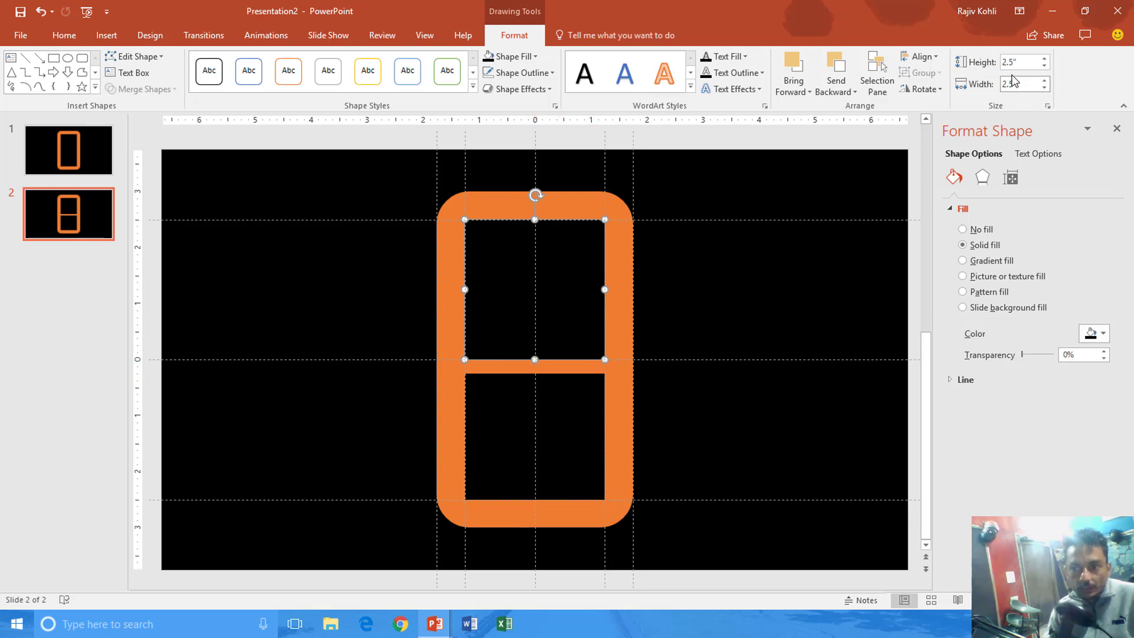
{"action": "left_click", "coordinate": [534, 459]}
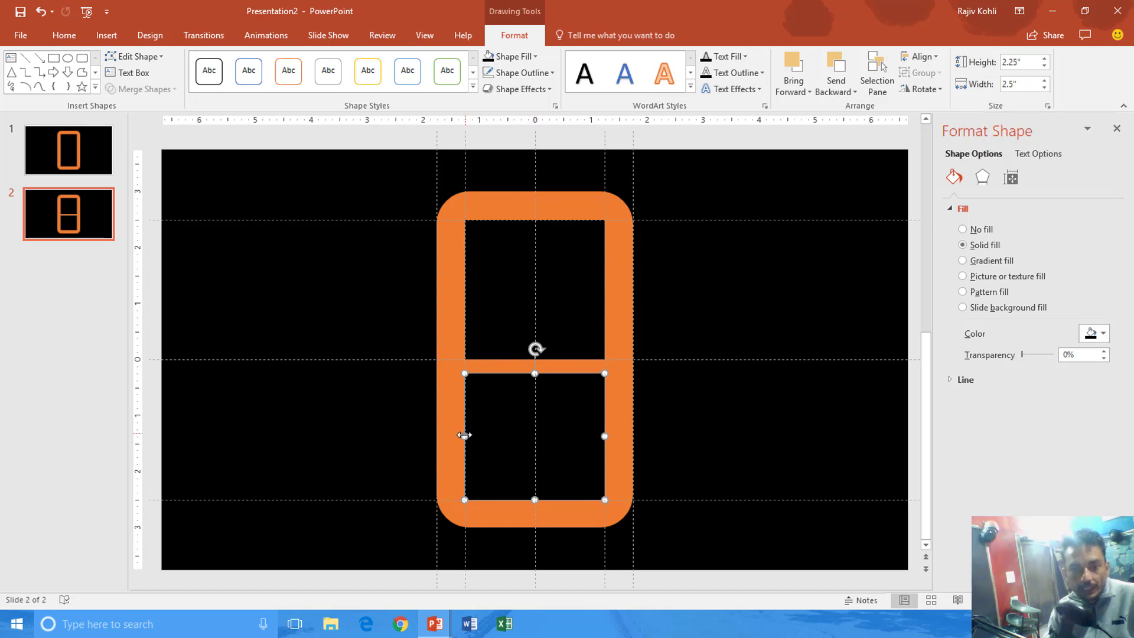
{"action": "left_click_drag", "start_coordinate": [465, 435], "coordinate": [398, 435]}
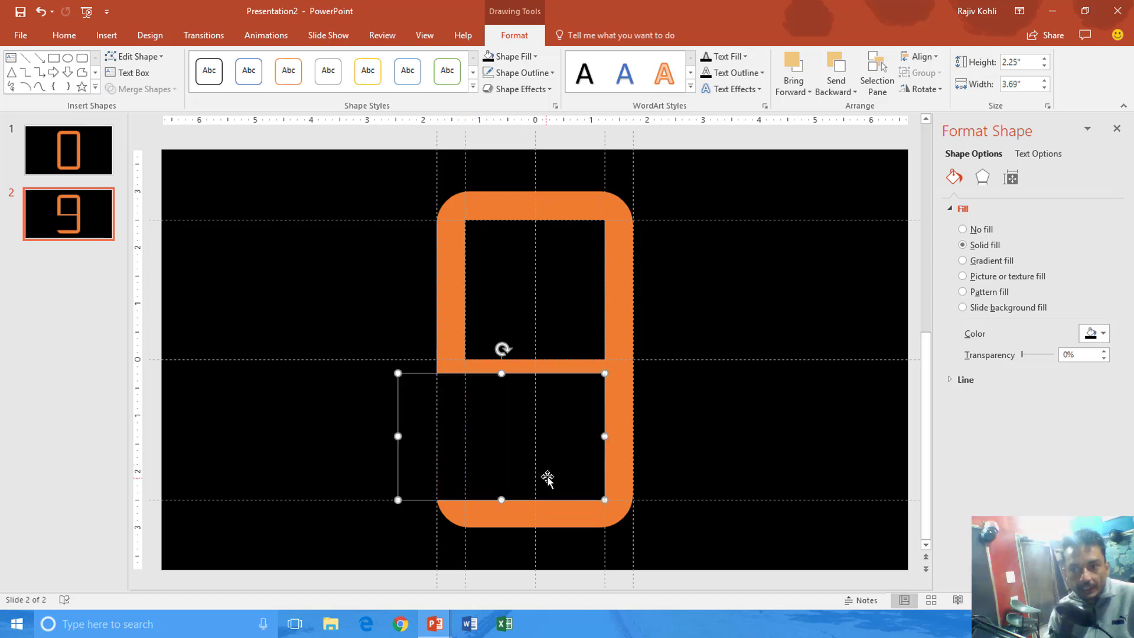
{"action": "left_click_drag", "start_coordinate": [502, 499], "coordinate": [502, 536]}
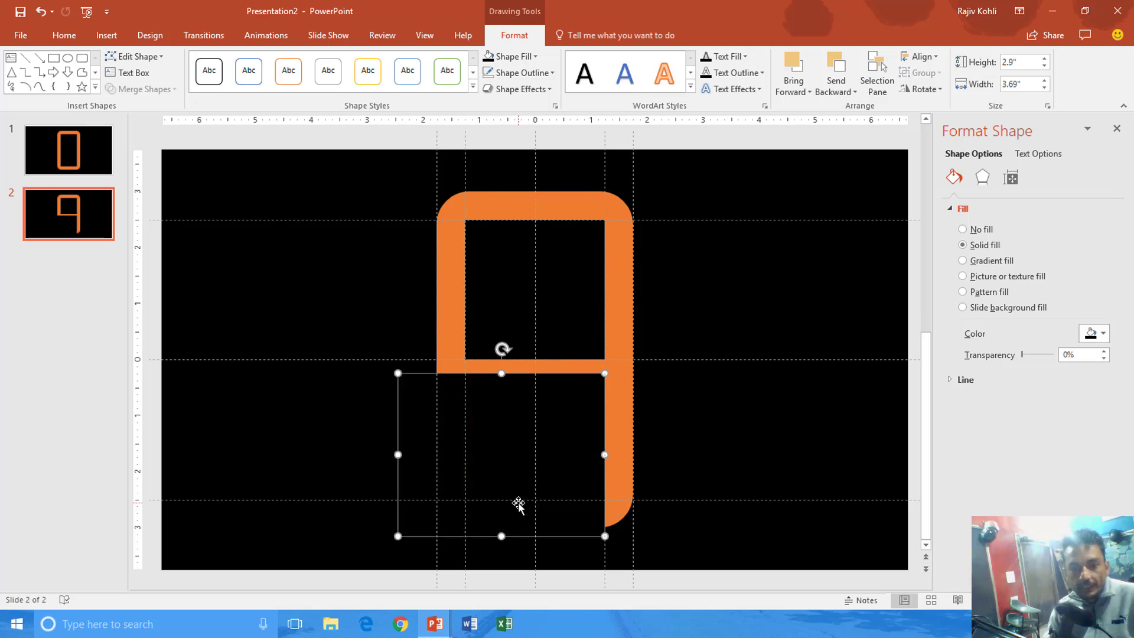